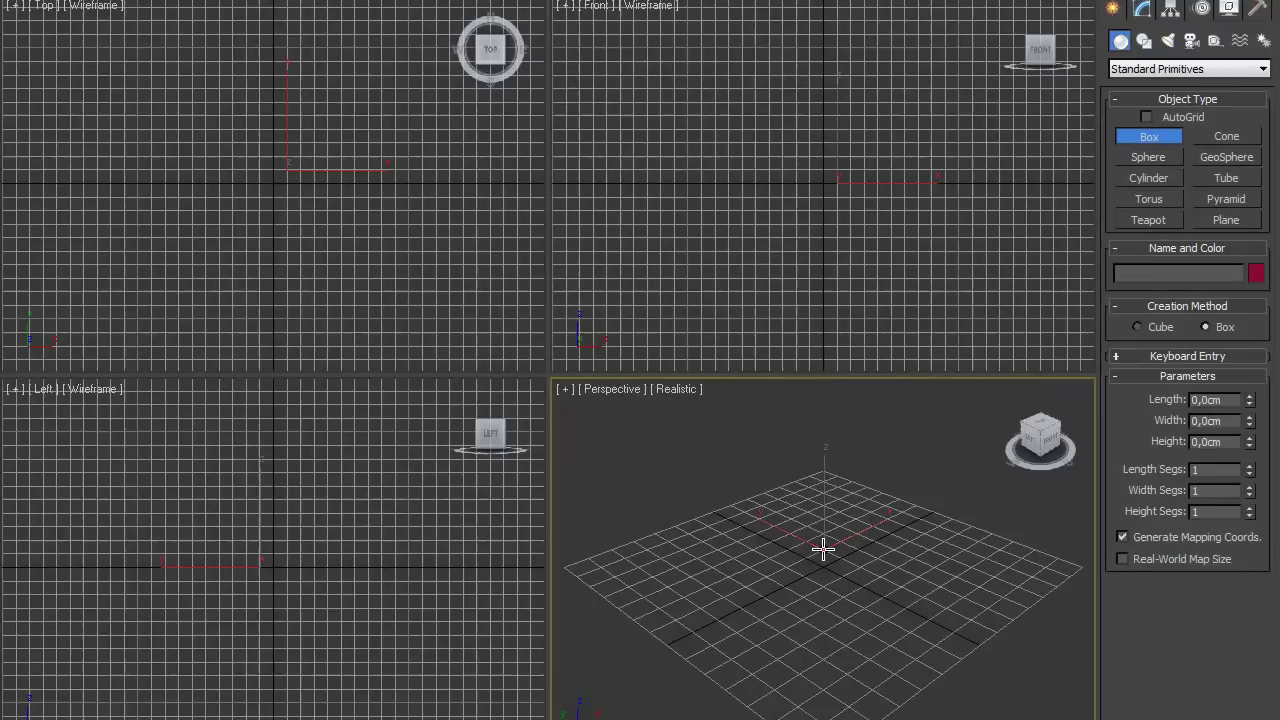
Draw a tall box, Box001, about 252 cm high and nudge its length to about 61 cm
mouse_move(828, 552)
left_mouse_down()
mouse_move(802, 573)
mouse_move(824, 589)
left_mouse_up()
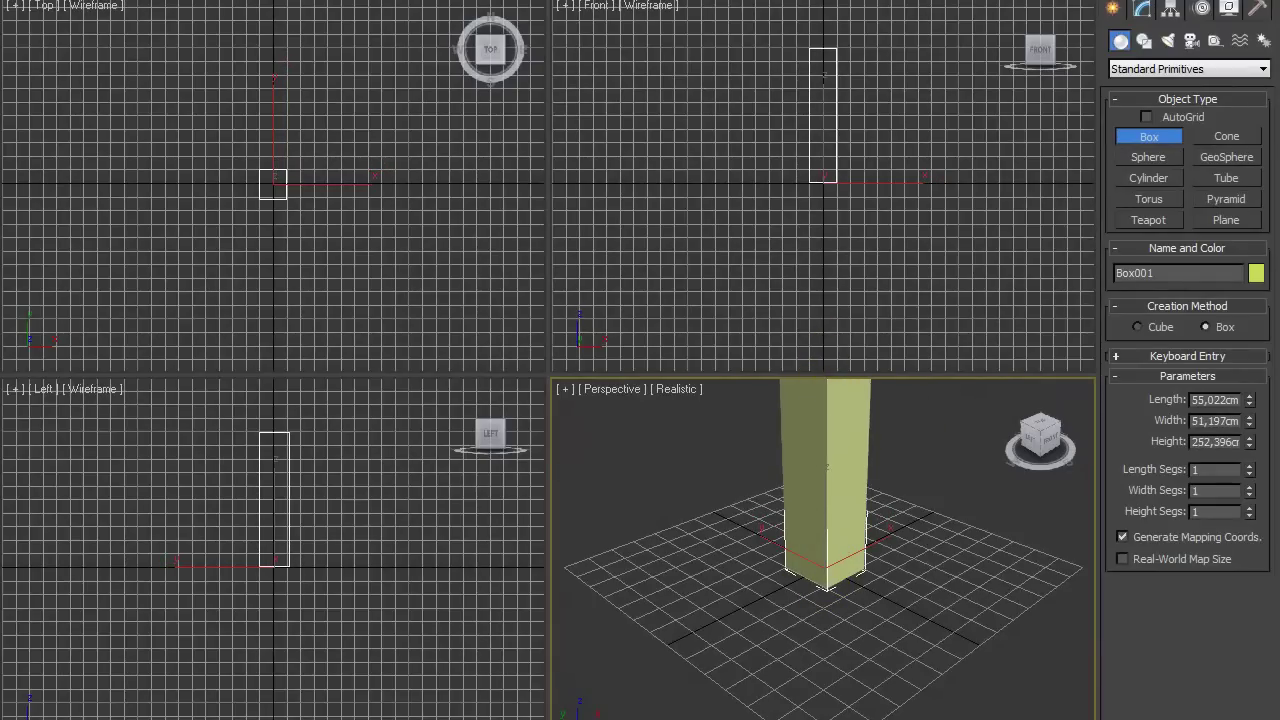
right_click(993, 669)
middle_click_drag(764, 517, 749, 623, "alt")
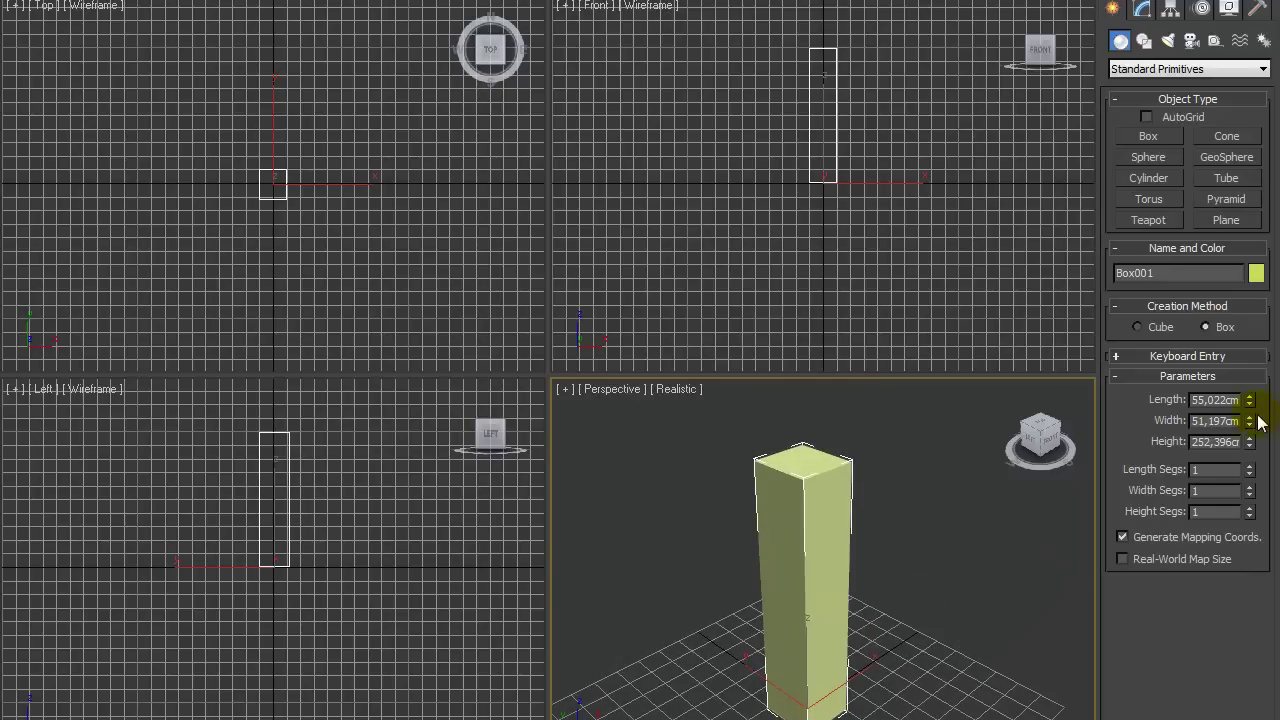
left_click_drag(1252, 400, 1251, 412)
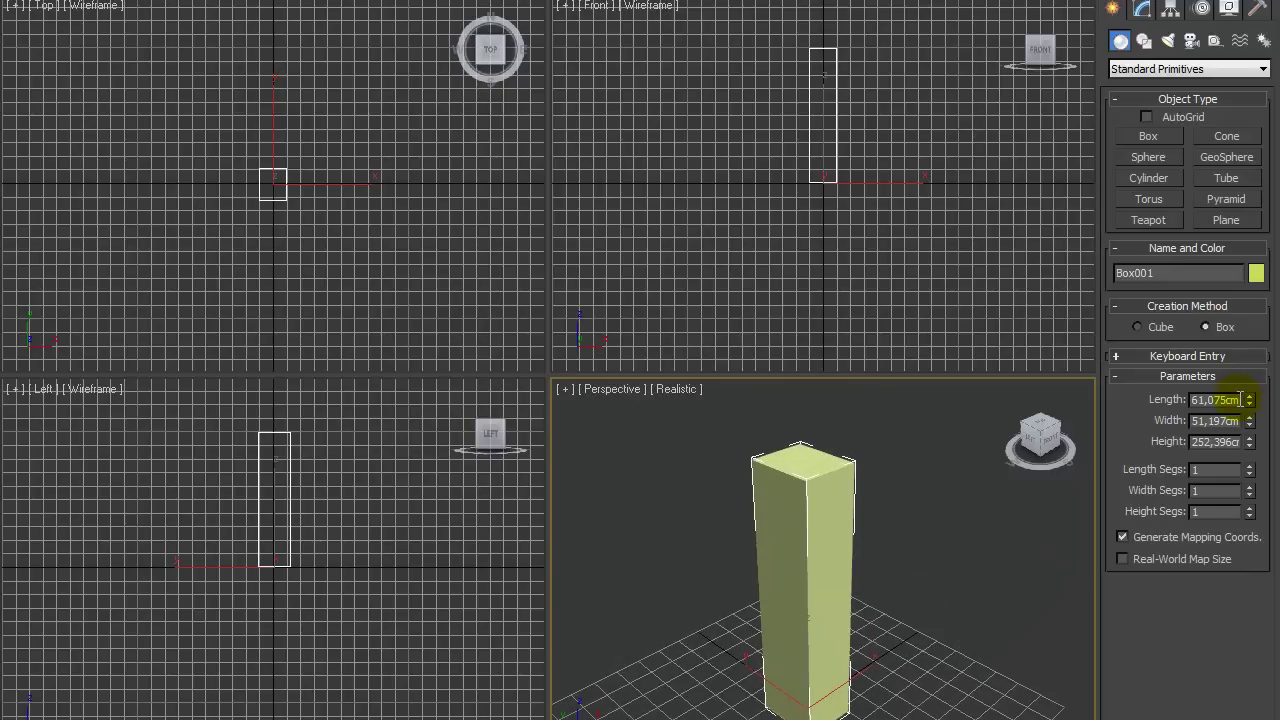
Set Box001's Length and Width to 40 cm and raise Height to 323.067 cm
type("4")
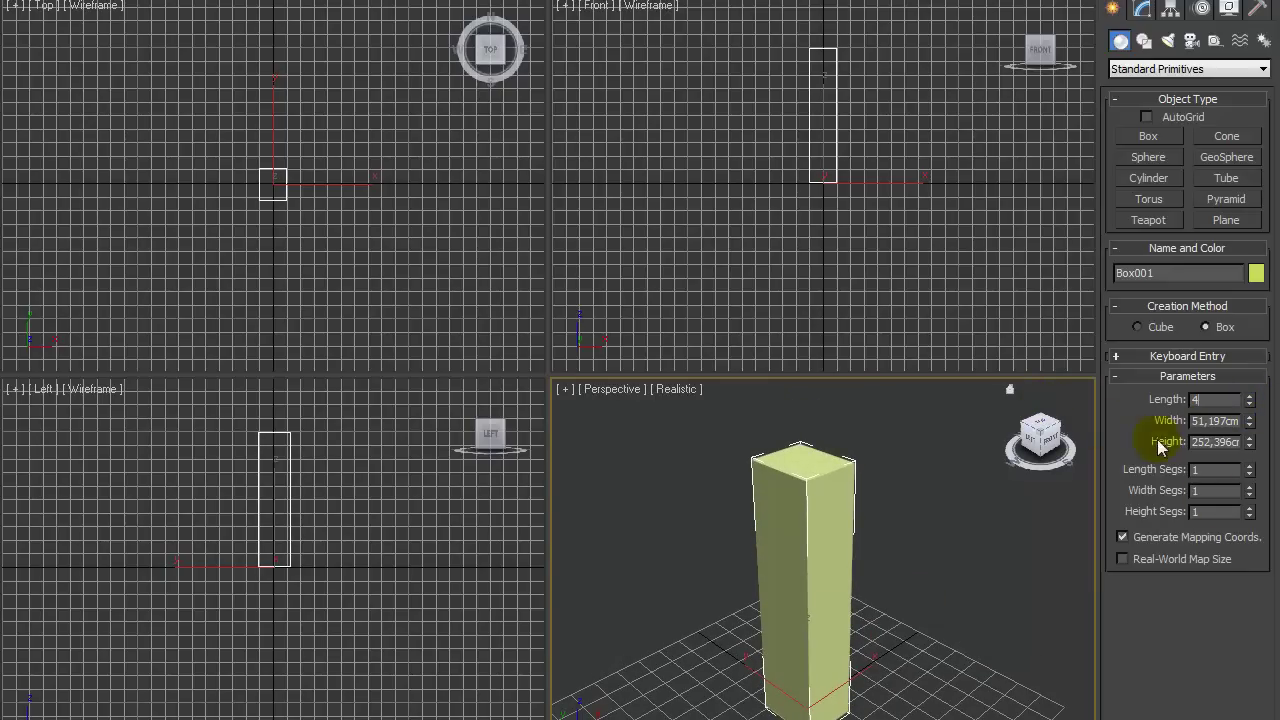
key("Return")
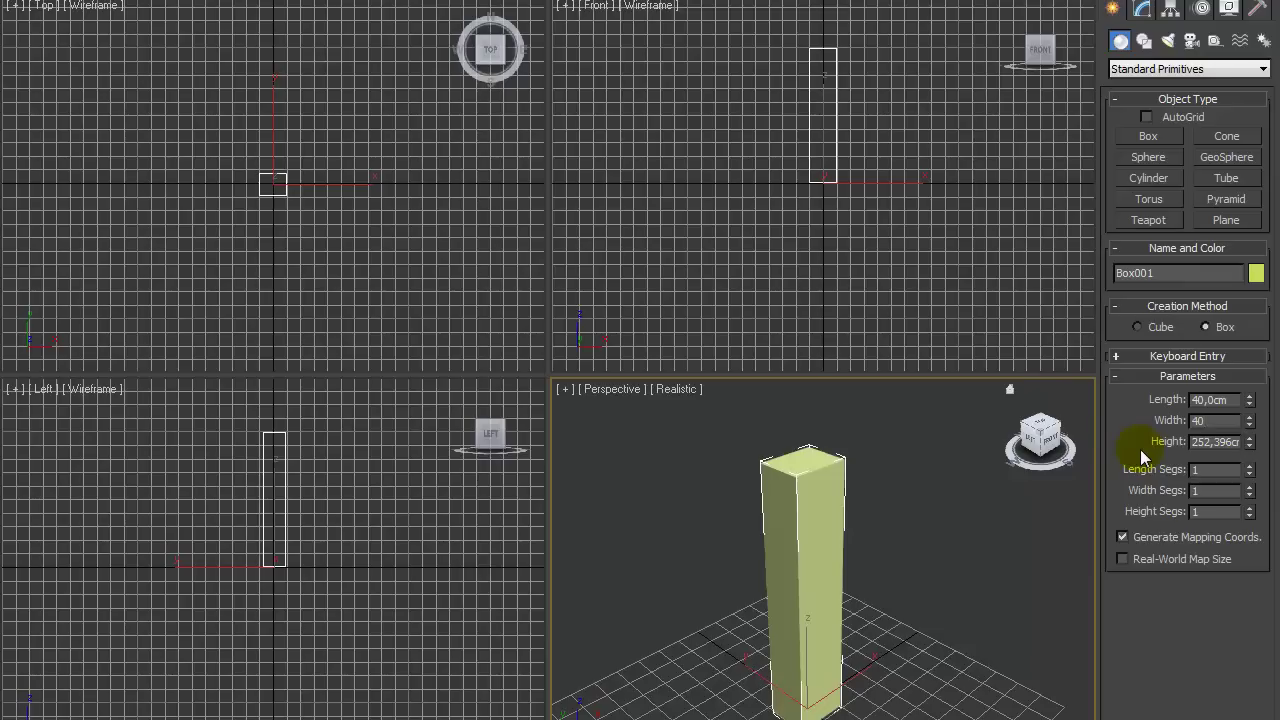
key("Return")
left_click_drag(1250, 442, 1247, 407)
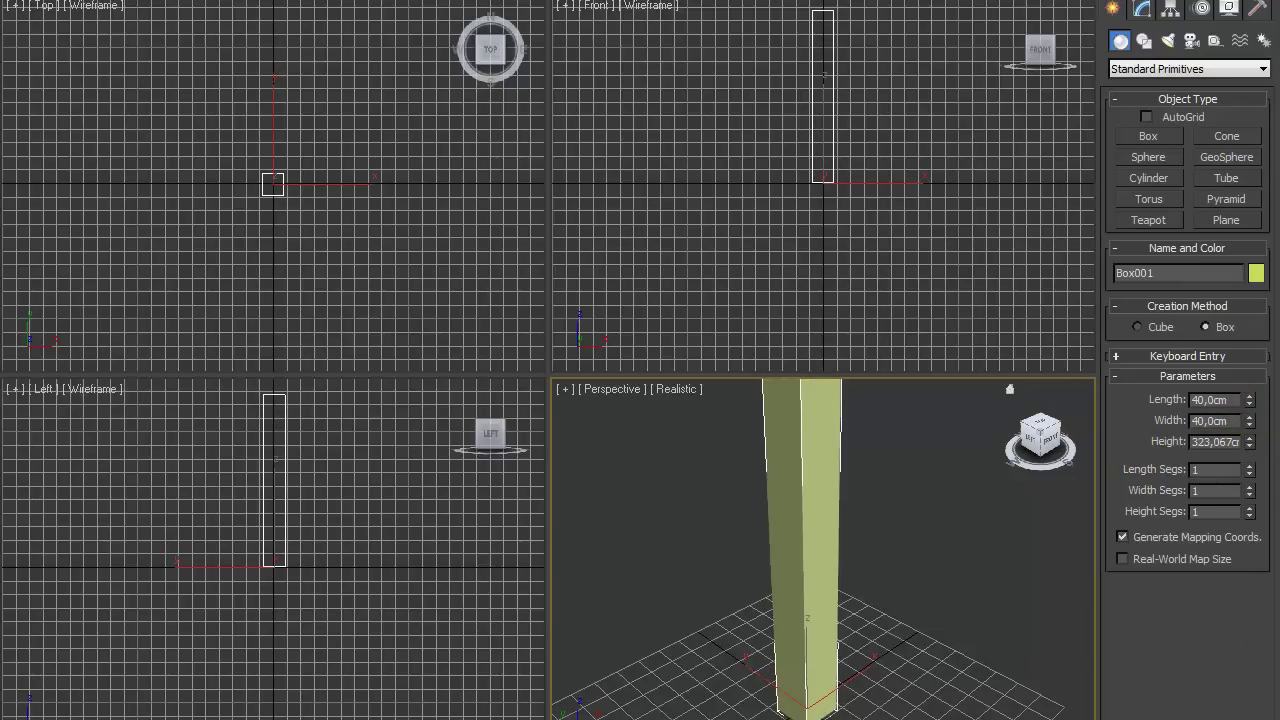
middle_click_drag(1009, 610, 1009, 610)
middle_click_drag(921, 609, 940, 639)
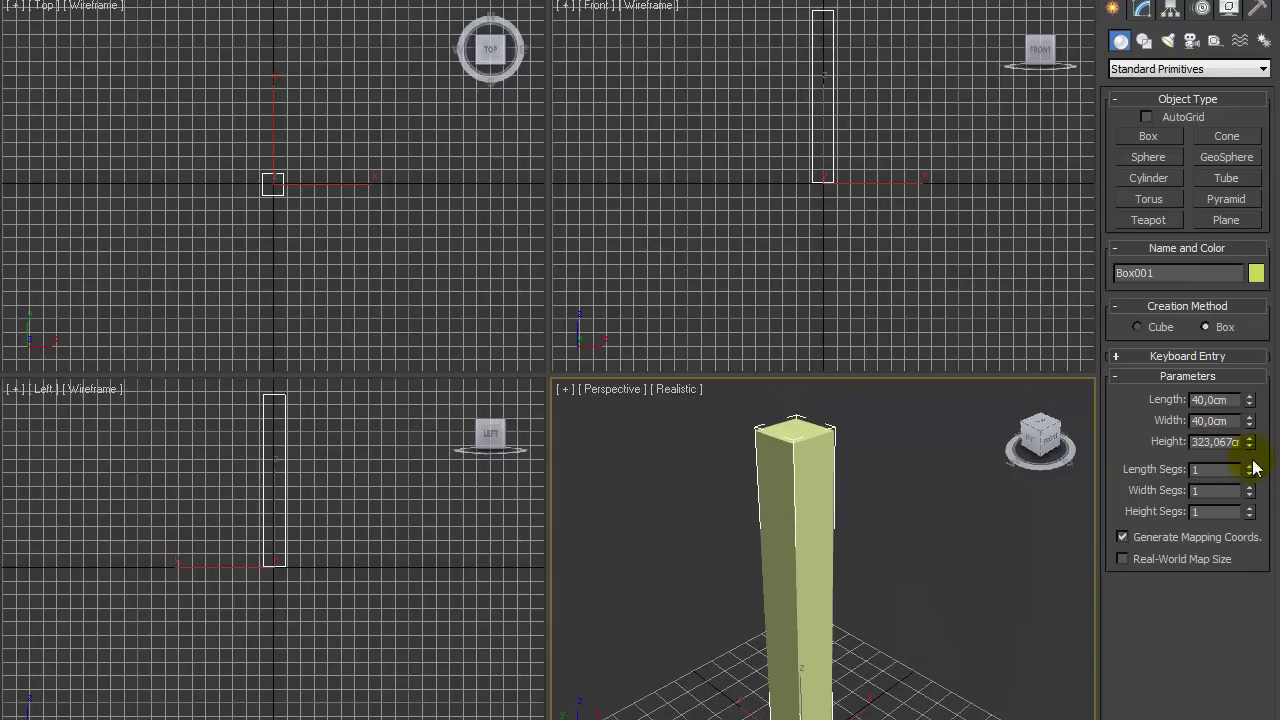
Set the Length, Width and Height segments to 10 each
left_click_drag(1252, 470, 1248, 490)
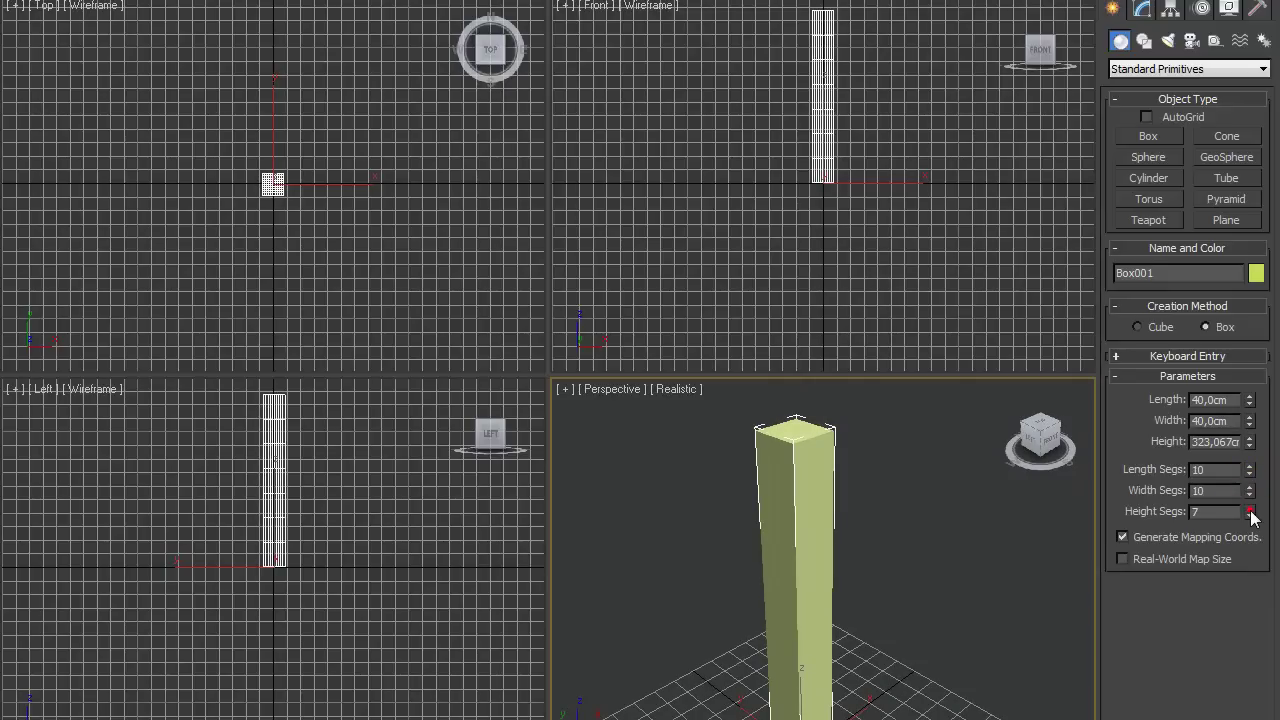
left_click_drag(1252, 513, 1252, 513)
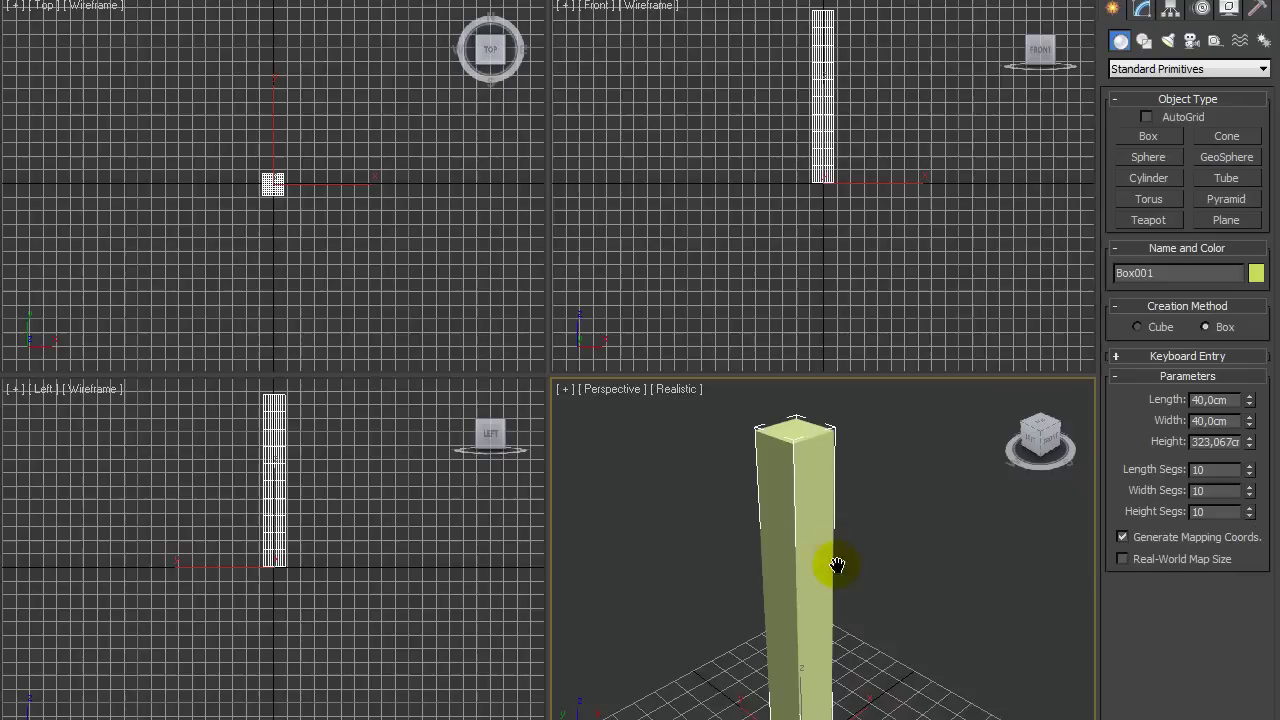
scroll(820, 571, "down", 2)
scroll(814, 583, "down", 3)
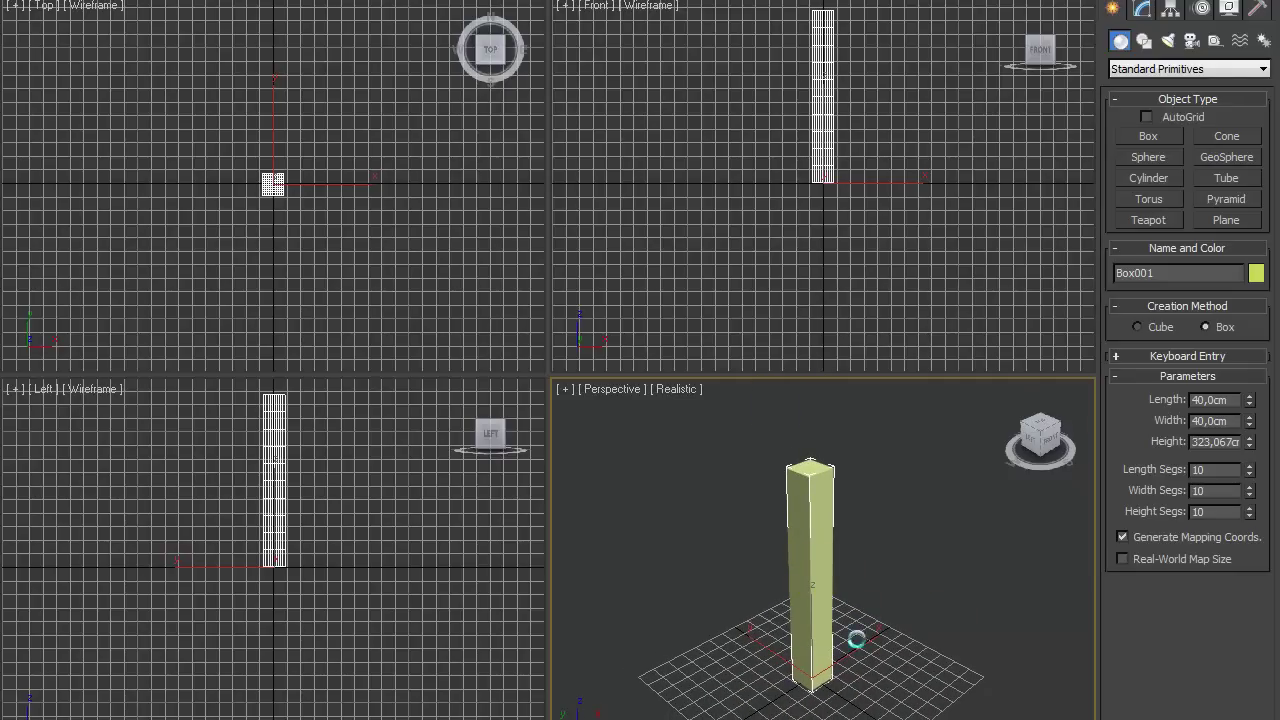
scroll(840, 628, "up", 1)
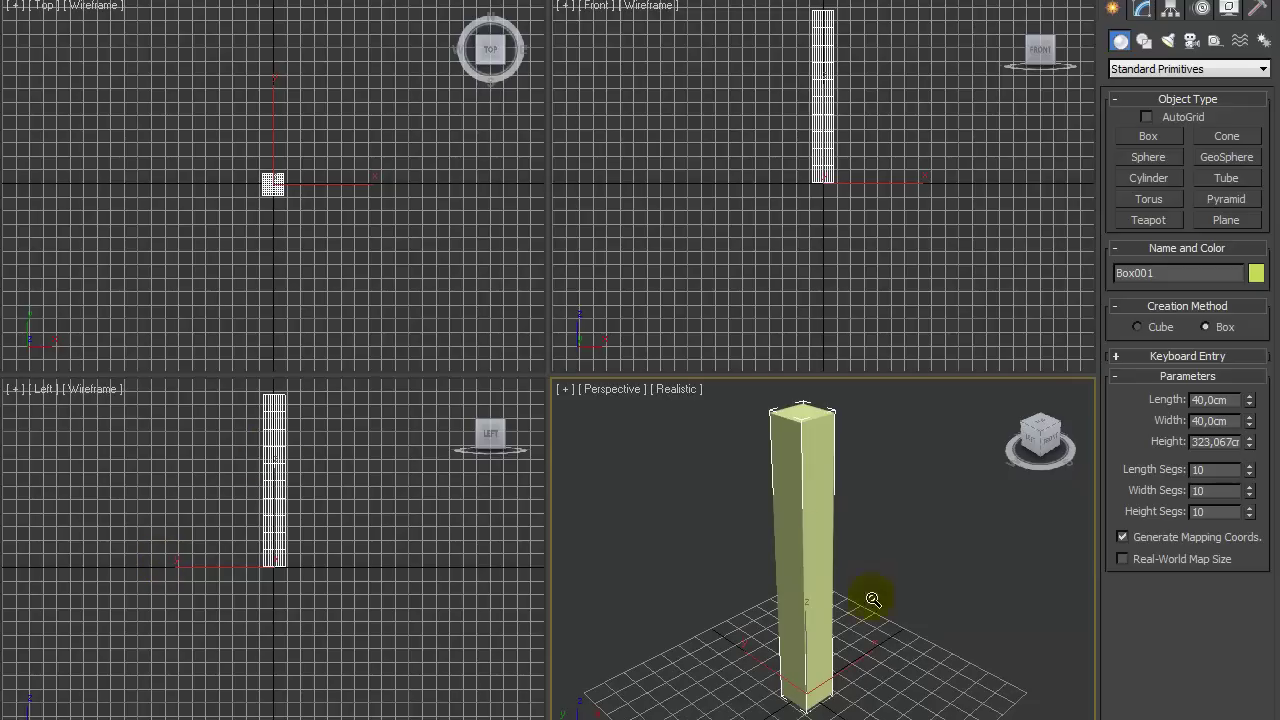
Apply a Twist modifier to Box001 with a 529.5° angle around the Z axis
left_click(806, 488)
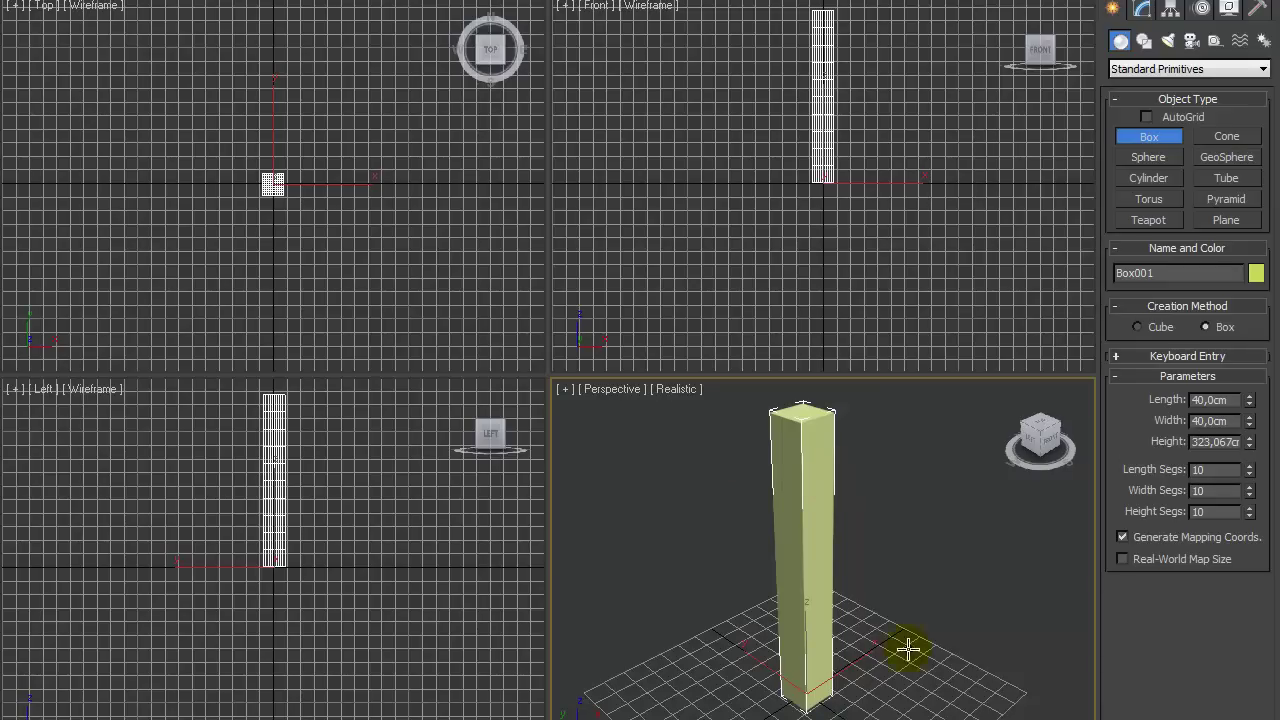
left_click(1141, 10)
left_click(1263, 64)
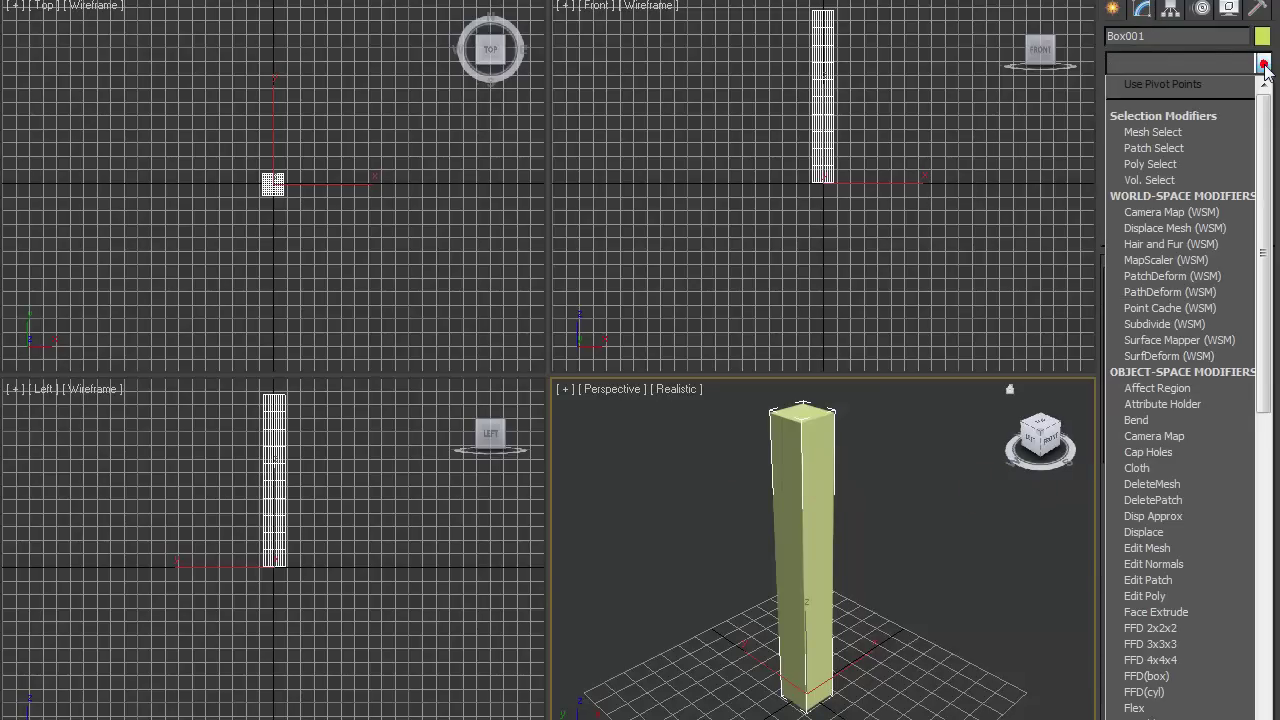
key("t")
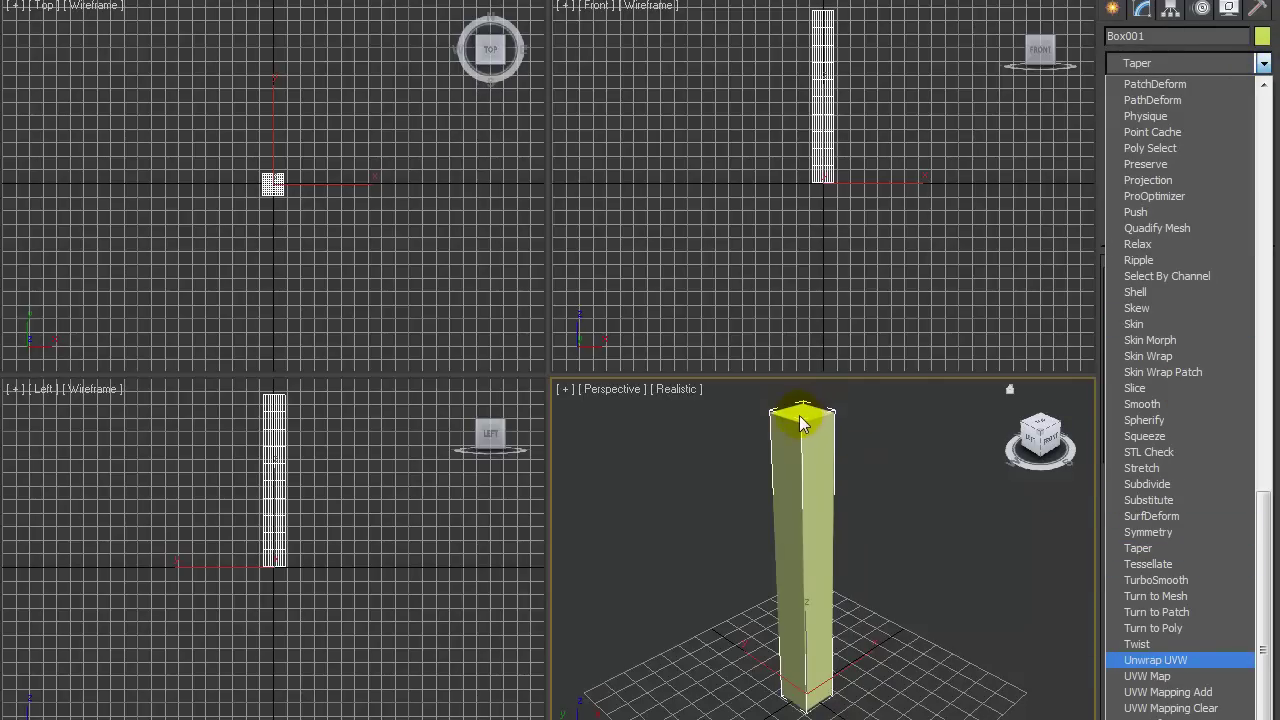
left_click(1137, 644)
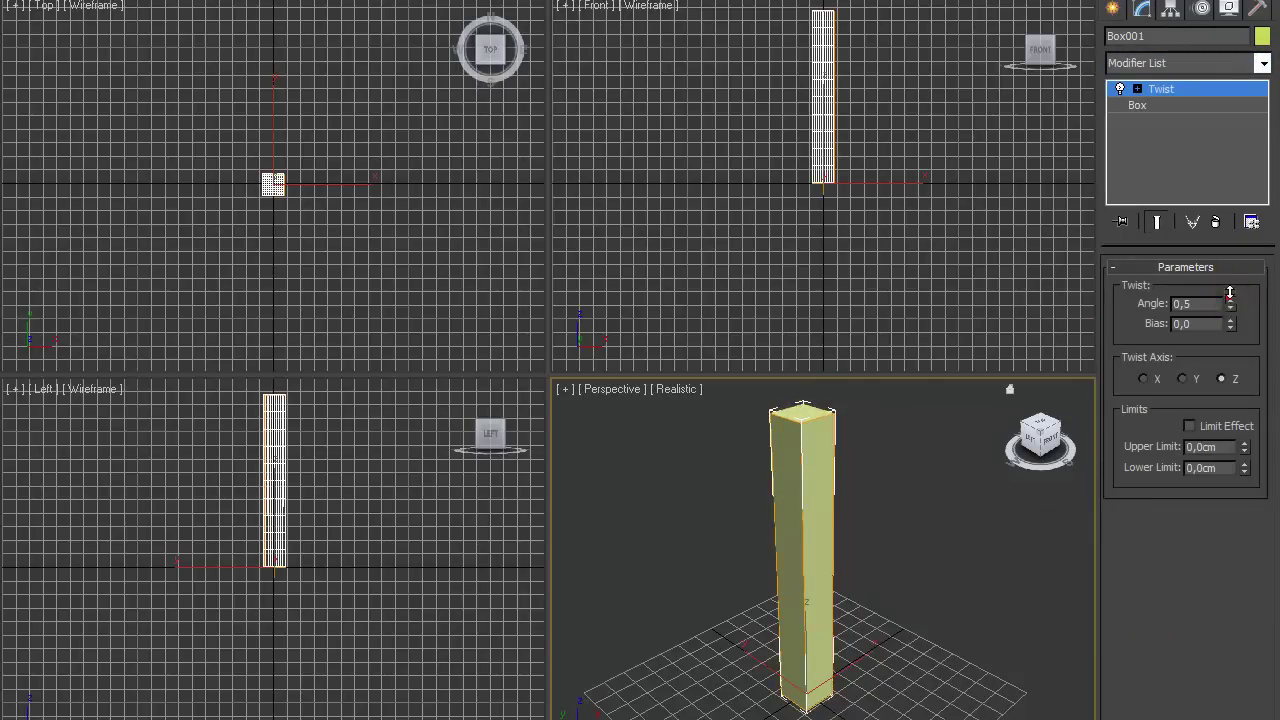
left_click_drag(1230, 291, 1234, 57)
mouse_move(1230, 303)
left_mouse_down()
mouse_move(1167, 338)
mouse_move(1150, 158)
mouse_move(1143, 543)
mouse_move(1103, 563)
mouse_move(1106, 246)
left_mouse_up()
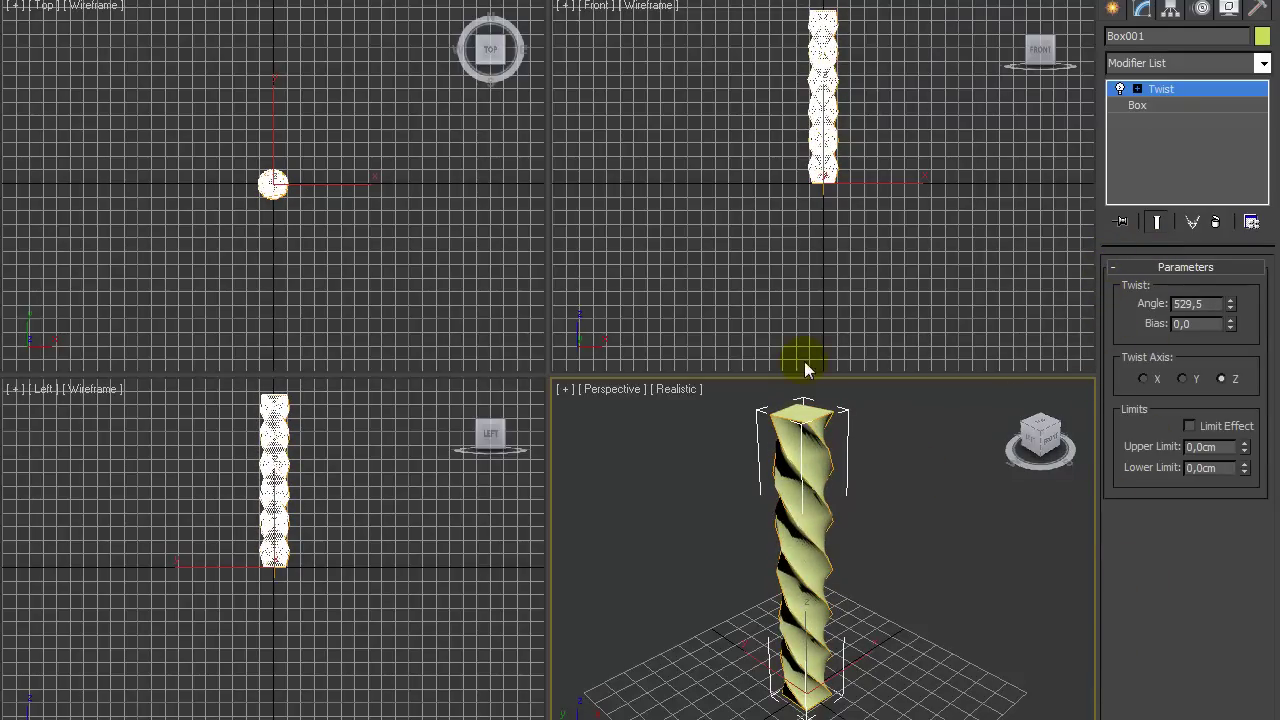
mouse_move(890, 665)
middle_mouse_down("alt")
mouse_move(907, 528)
mouse_move(826, 534)
middle_mouse_up("alt")
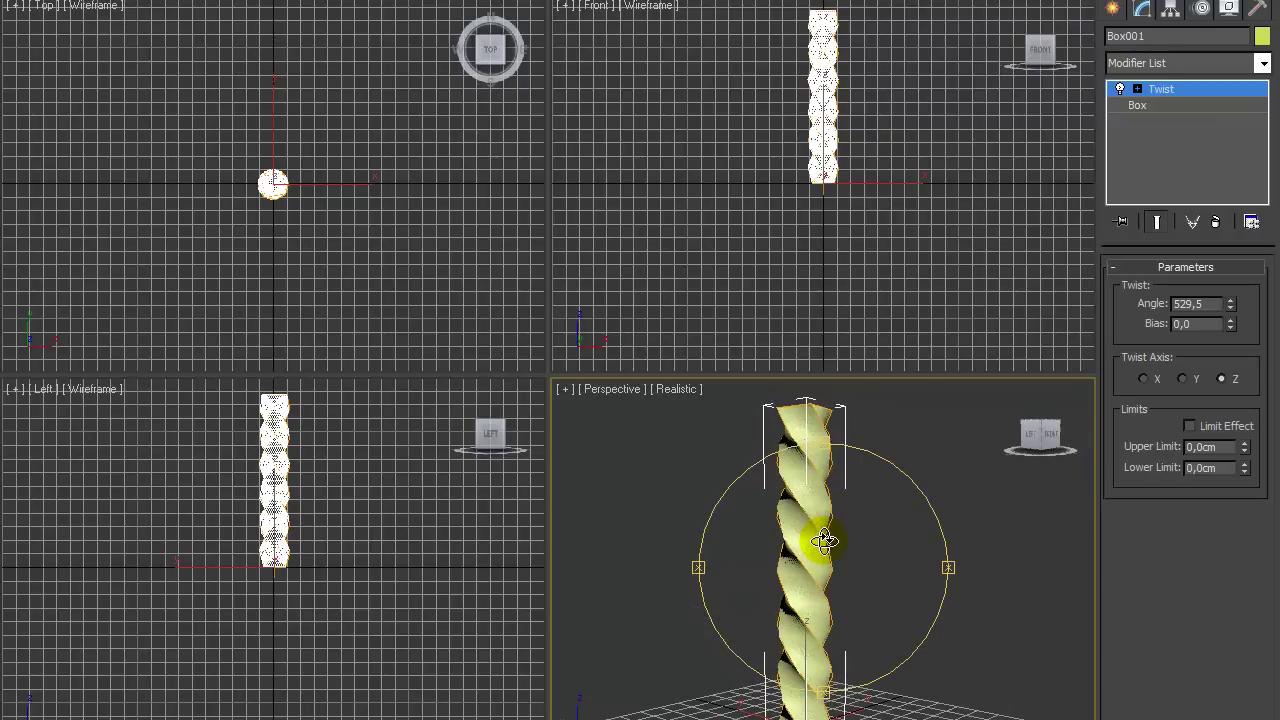
Add TurboSmooth at 1 iteration above Twist in Box001's modifier stack
left_click(1262, 63)
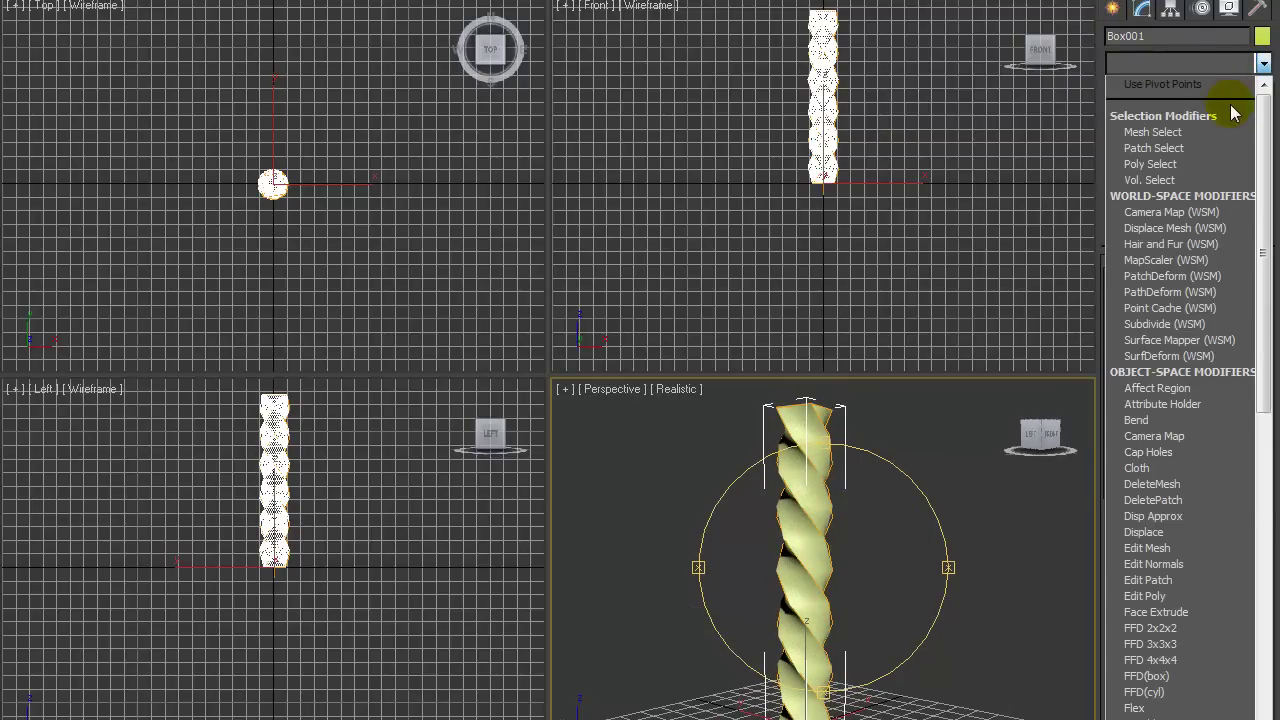
scroll(1200, 150, "down", 5)
scroll(1180, 264, "down", 15)
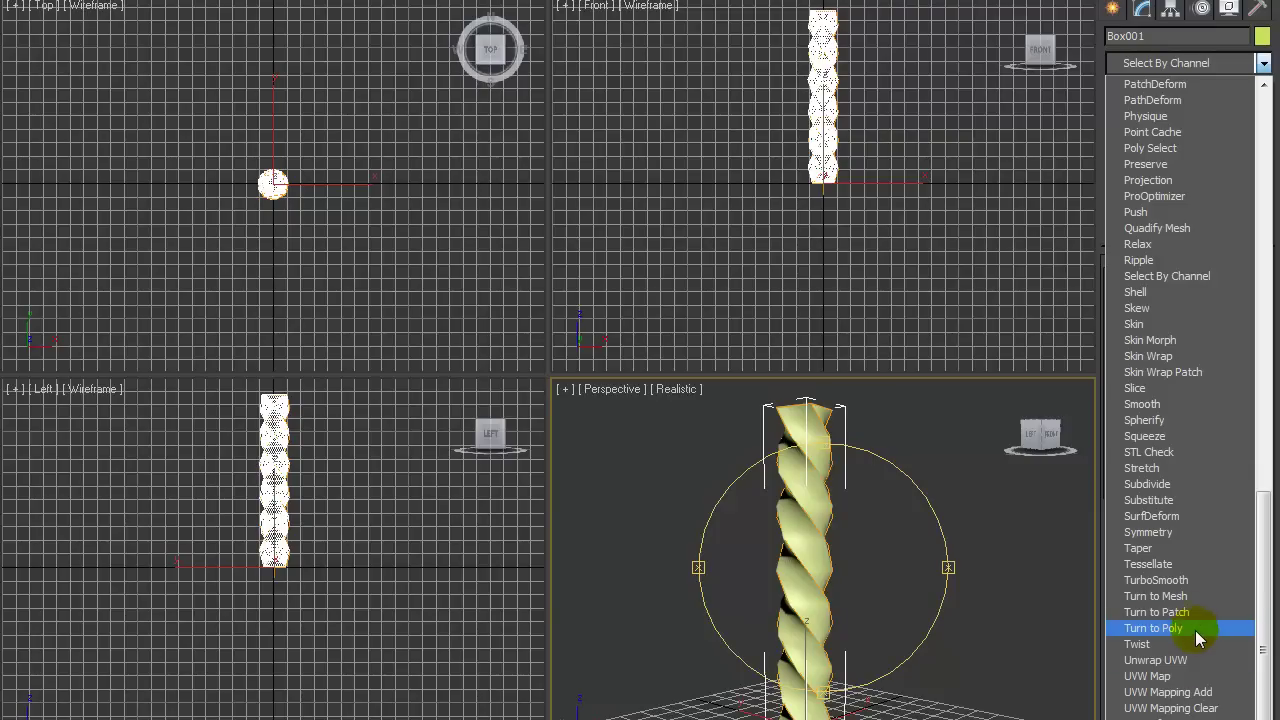
left_click(1178, 580)
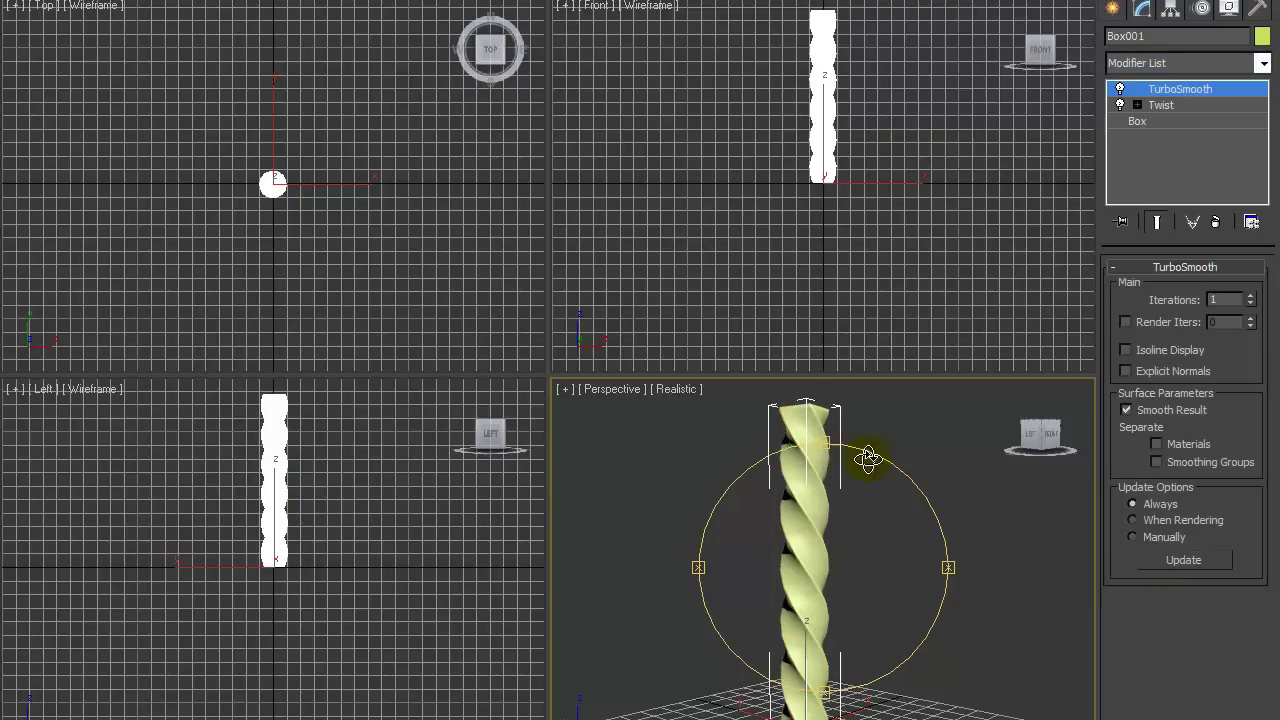
mouse_move(806, 551)
middle_mouse_down("alt")
mouse_move(880, 609)
mouse_move(800, 523)
mouse_move(792, 598)
mouse_move(812, 585)
middle_mouse_up("alt")
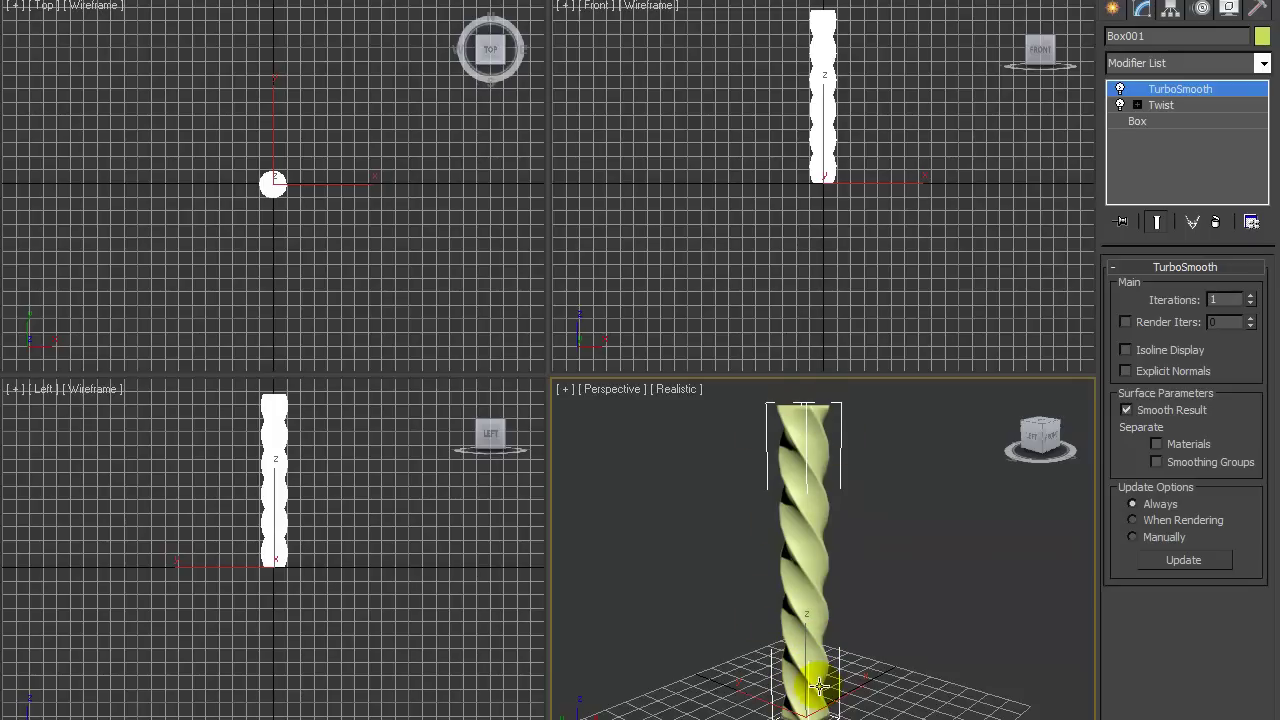
Select the Twist Center sub-object and shift it sideways along X in the Front view
left_click(1160, 105)
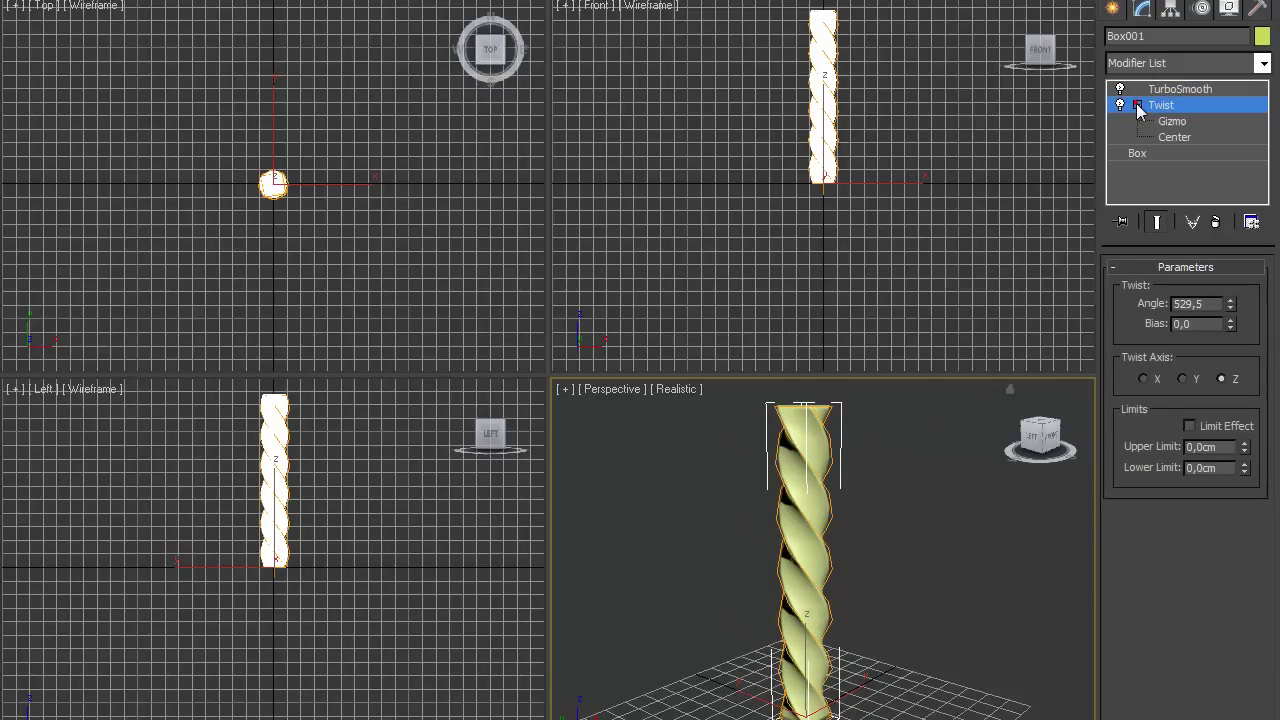
left_click(1178, 139)
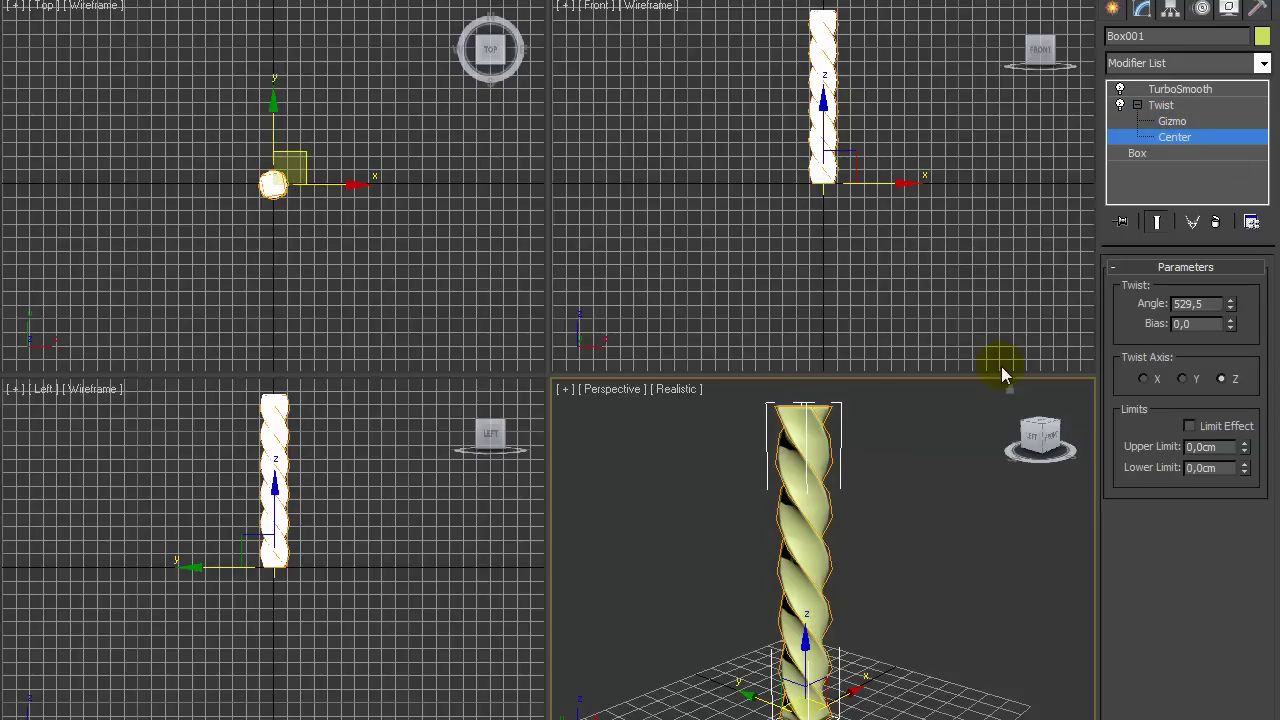
left_click(849, 226)
left_click_drag(866, 183, 871, 183)
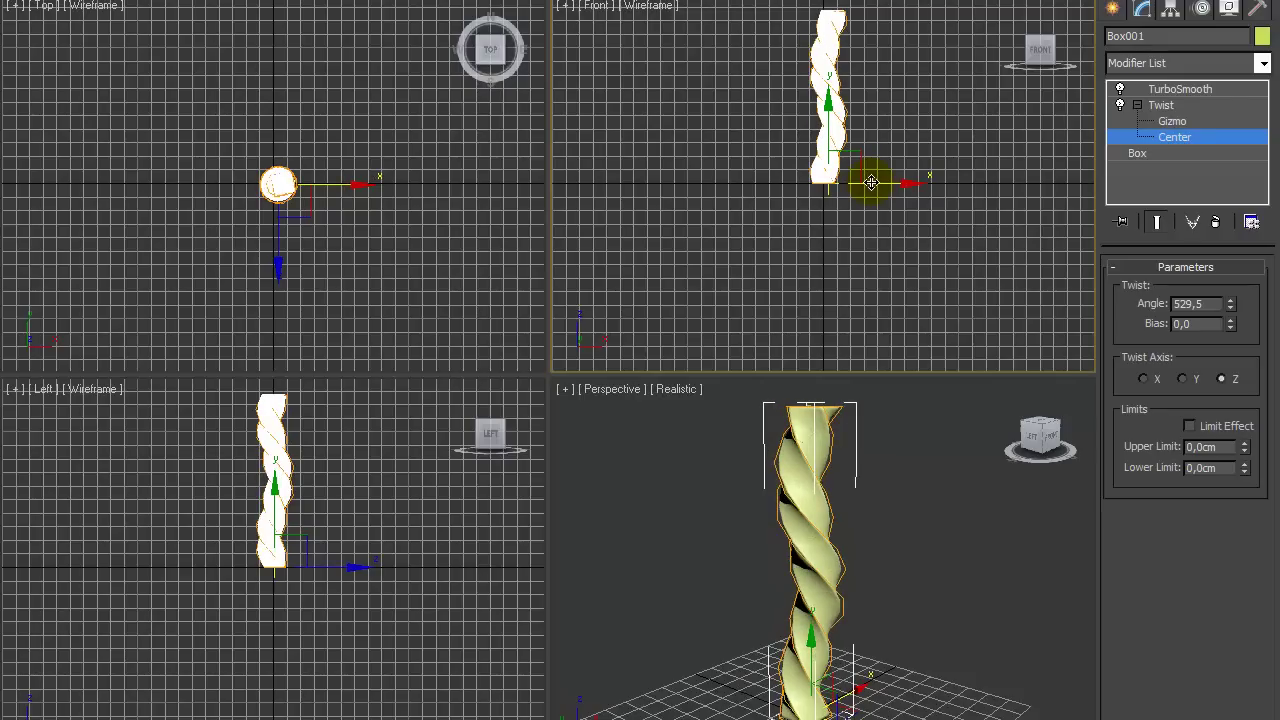
mouse_move(871, 183)
left_mouse_down()
mouse_move(860, 186)
mouse_move(874, 185)
left_mouse_up()
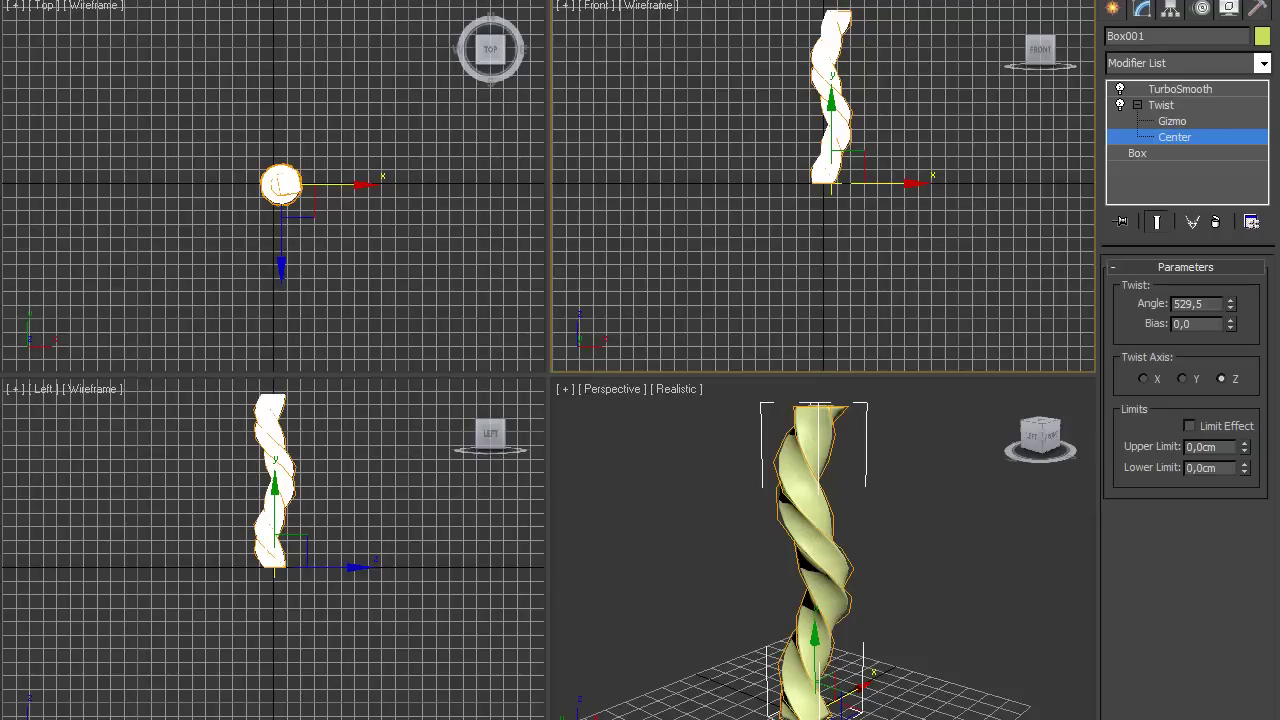
mouse_move(878, 183)
left_mouse_down()
mouse_move(851, 186)
mouse_move(891, 183)
mouse_move(851, 181)
mouse_move(863, 181)
left_mouse_up()
Nudge the Twist centre along Y and X in the Top view, then raise it near the column top
middle_click(386, 220)
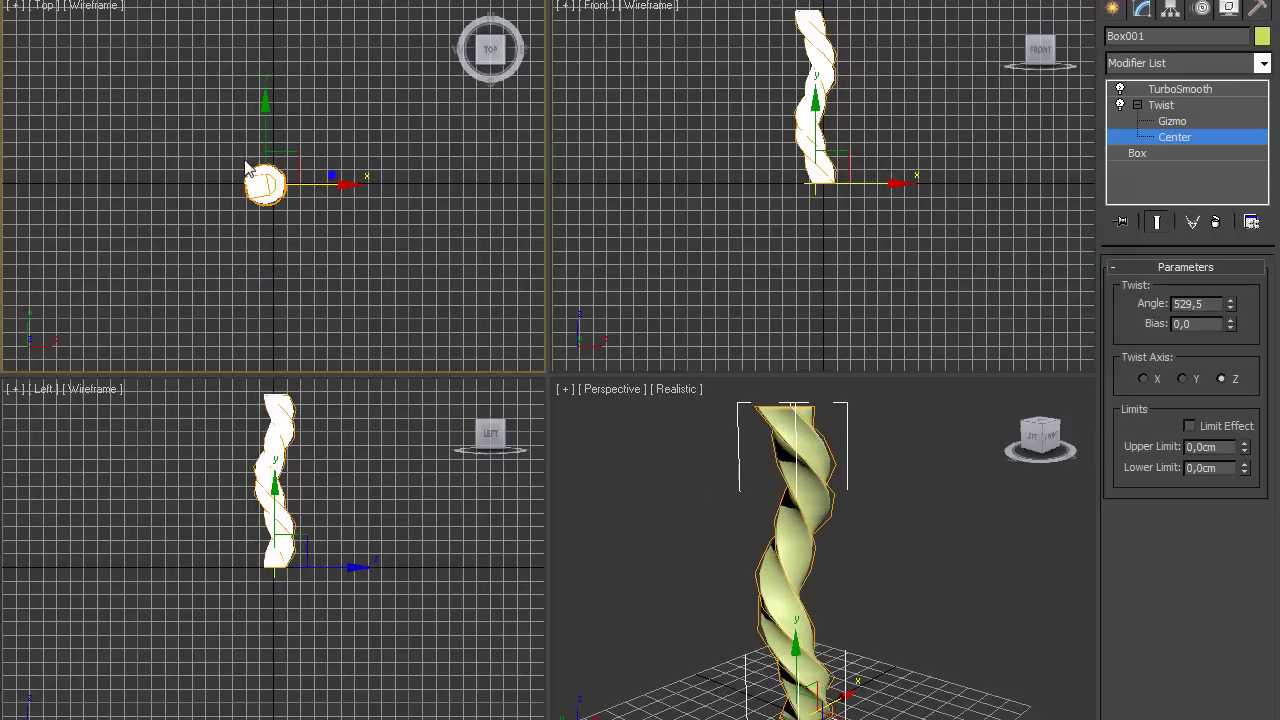
scroll(290, 167, "up", 2)
left_click_drag(296, 165, 296, 168)
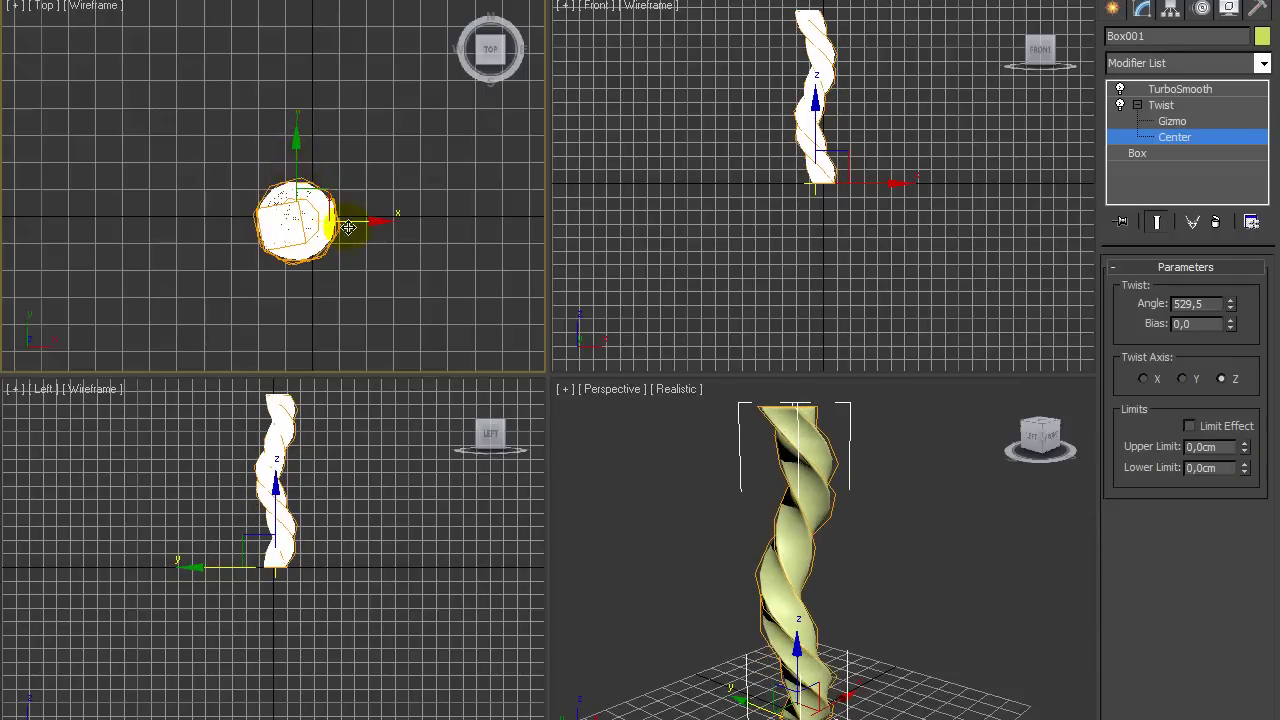
left_click_drag(352, 222, 371, 222)
mouse_move(830, 137)
left_mouse_down()
mouse_move(818, 69)
mouse_move(829, 157)
mouse_move(830, 18)
mouse_move(823, 57)
left_mouse_up()
Turn on Auto Key and move the Twist centre down to mid-height of the column
left_click(655, 313)
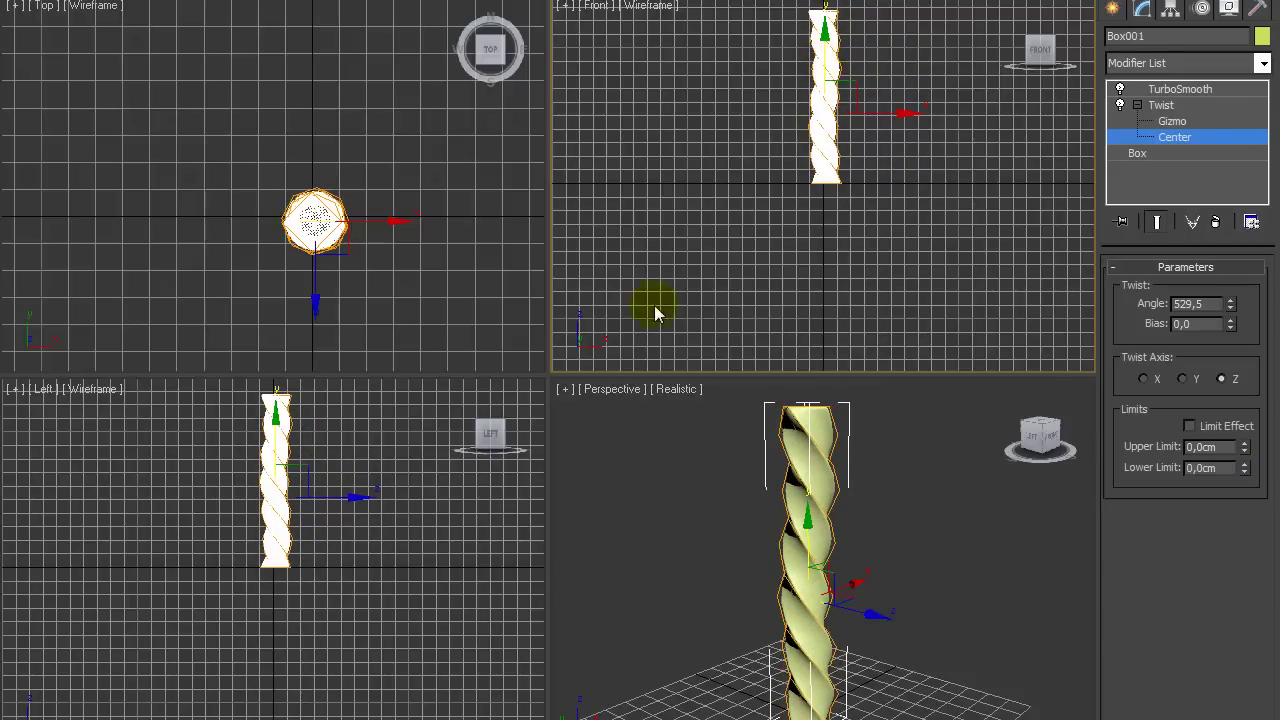
key("n")
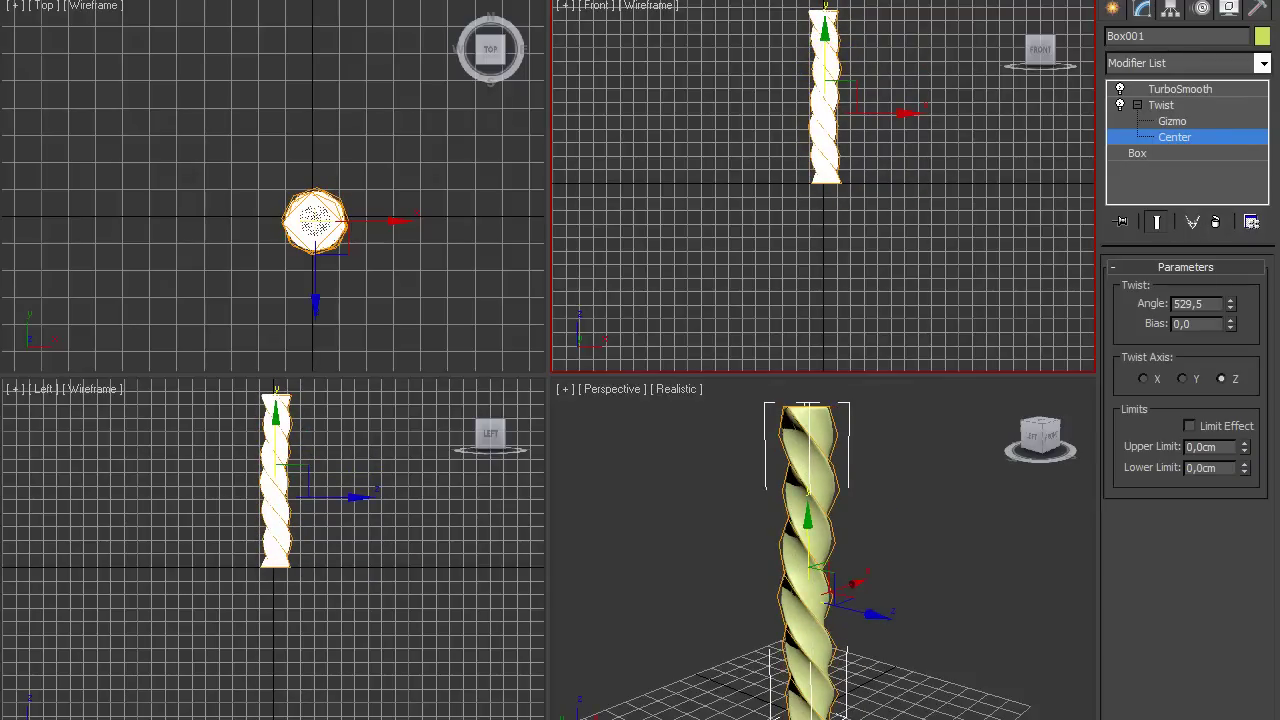
right_click(869, 78)
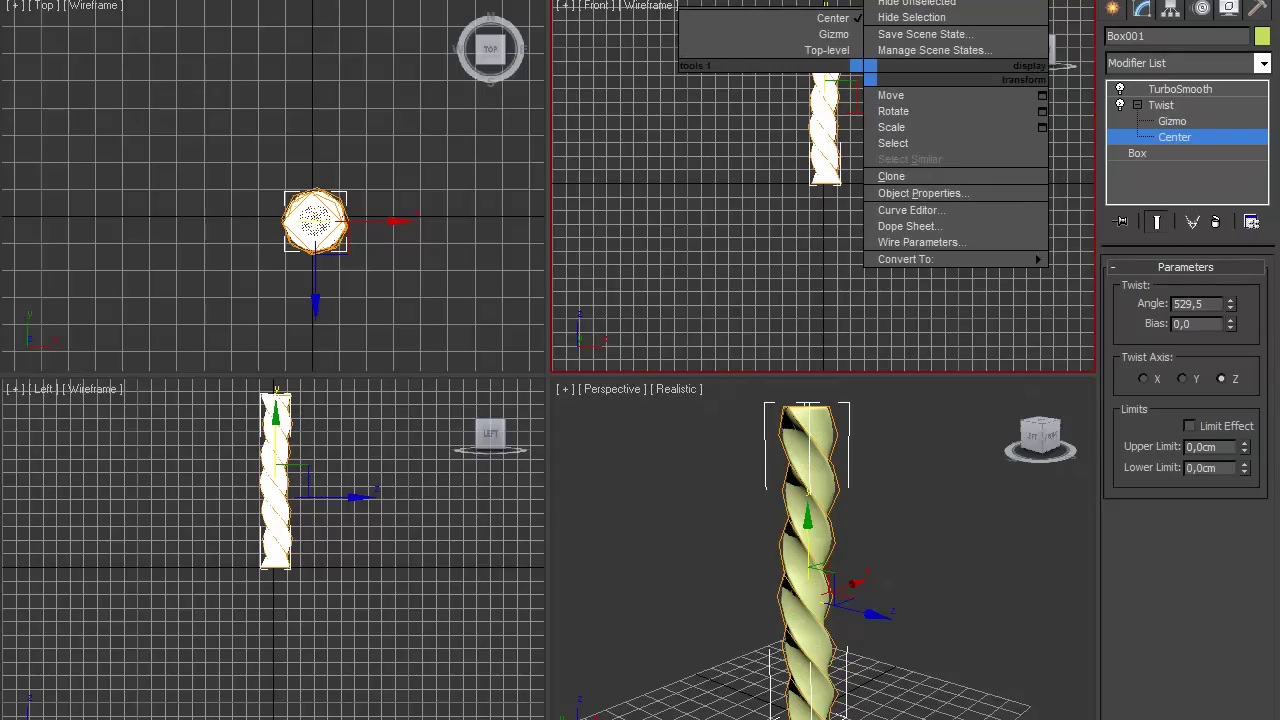
key("x")
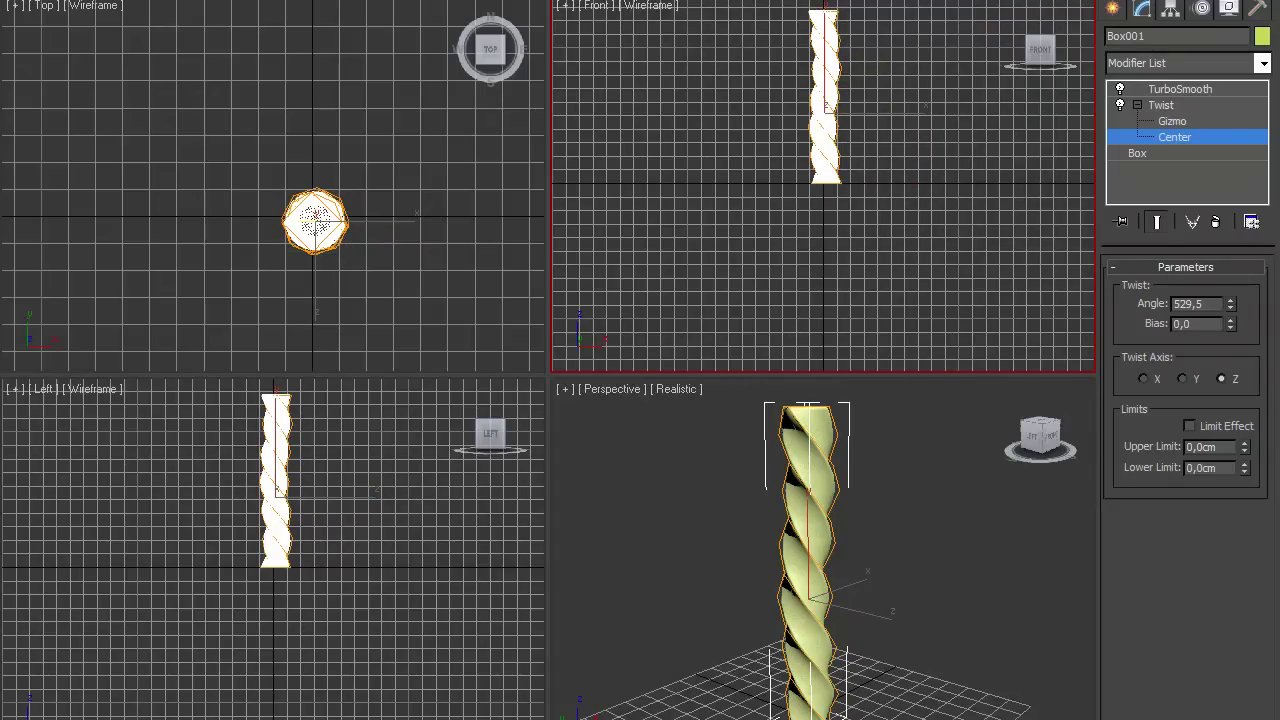
left_click_drag(823, 59, 857, 77)
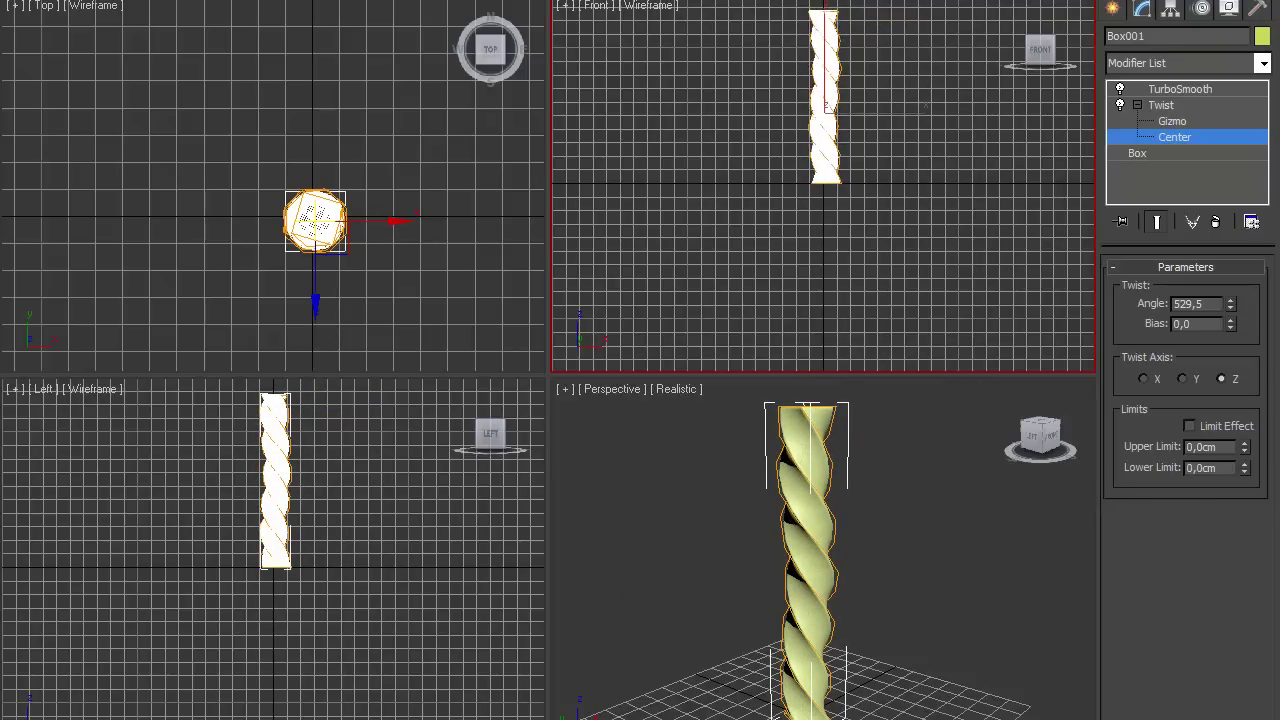
left_click(1006, 640)
left_click_drag(1006, 637, 929, 680)
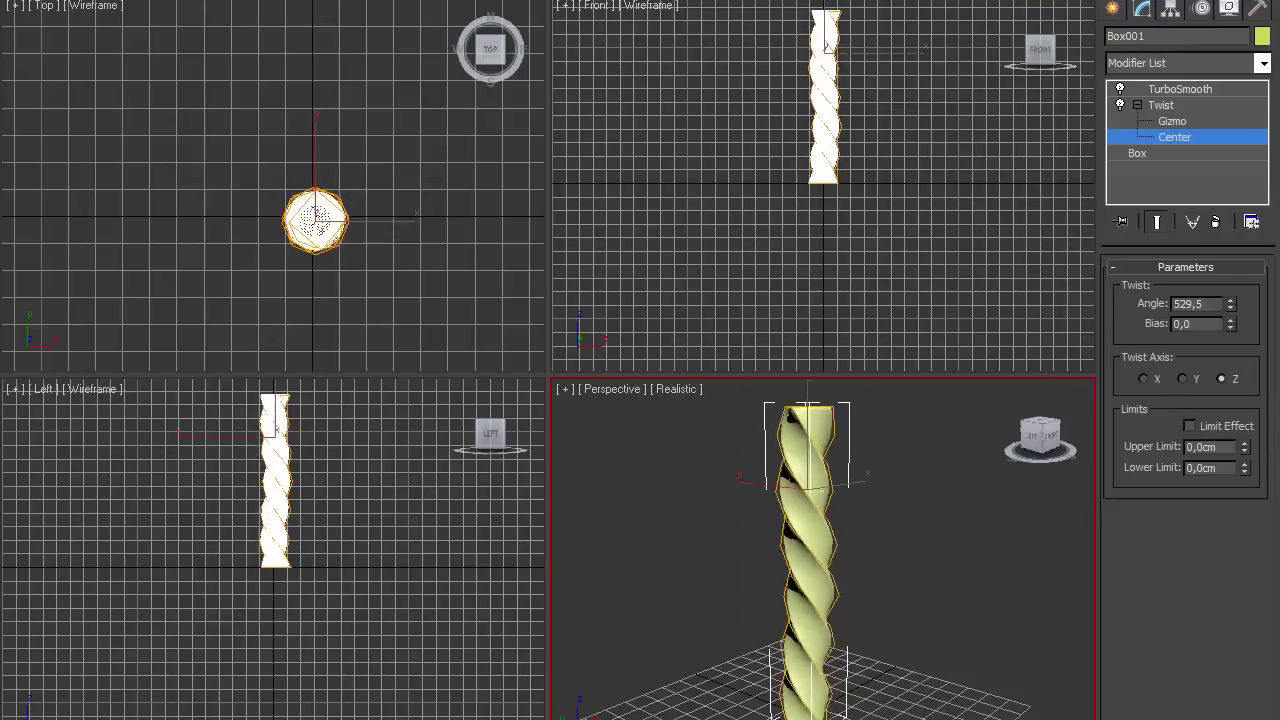
Select the Twist gizmo and move it up along Z
left_click(1176, 121)
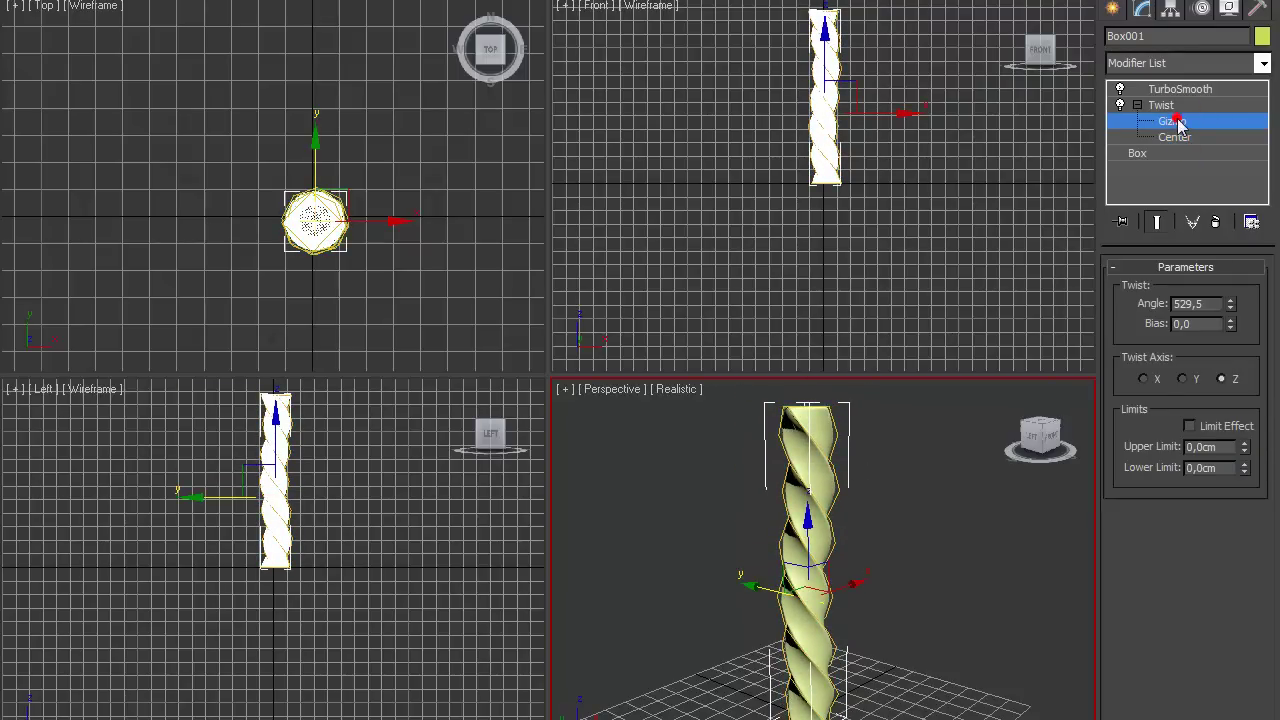
key("e")
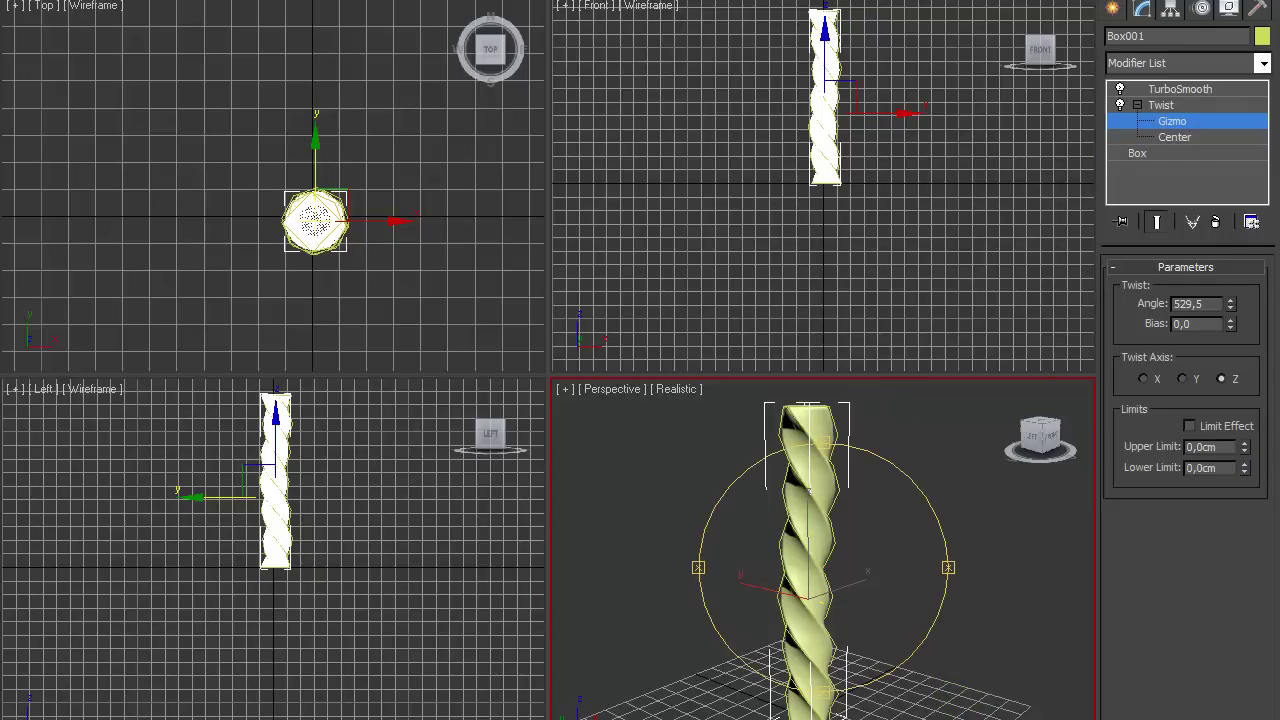
key("w")
left_click_drag(809, 537, 807, 492)
Rotate the Twist gizmo to bend the column, undo the rotation and turn Auto Key off
key("e")
mouse_move(842, 580)
left_mouse_down()
mouse_move(791, 590)
mouse_move(873, 514)
mouse_move(905, 640)
mouse_move(877, 569)
left_mouse_up()
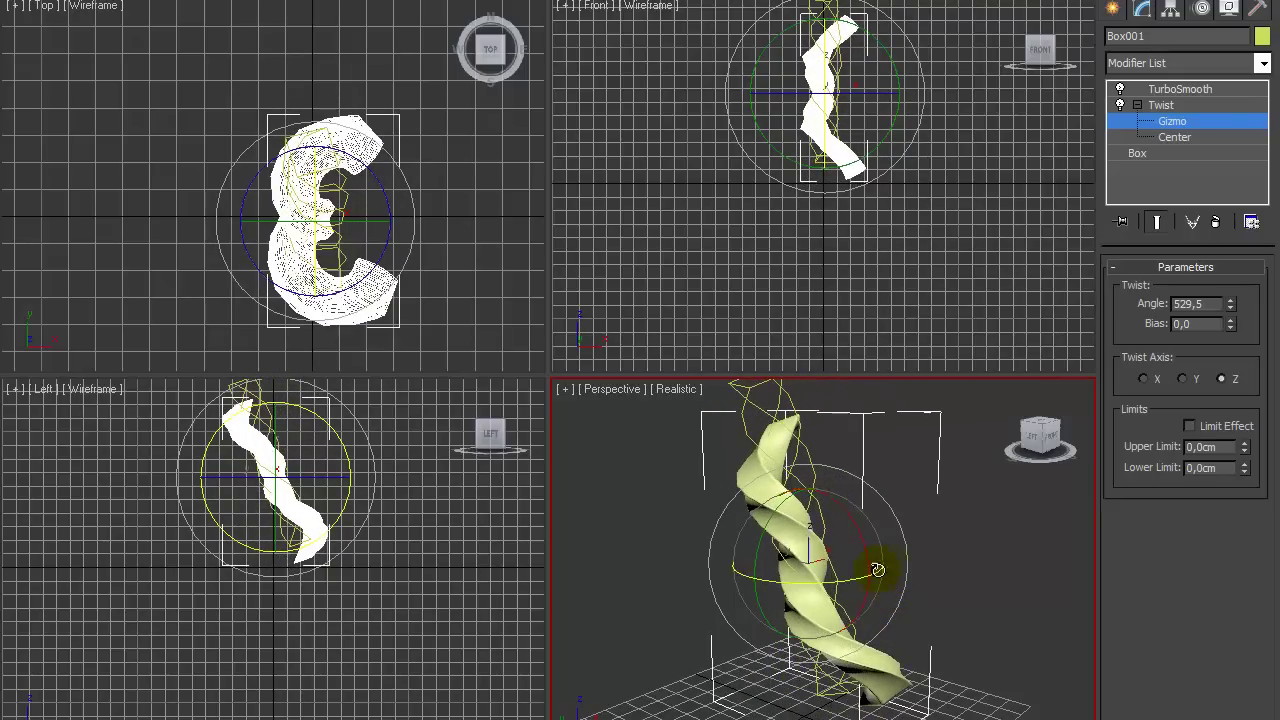
mouse_move(759, 557)
left_mouse_down()
mouse_move(771, 514)
mouse_move(774, 592)
mouse_move(766, 514)
mouse_move(735, 567)
mouse_move(738, 605)
left_mouse_up()
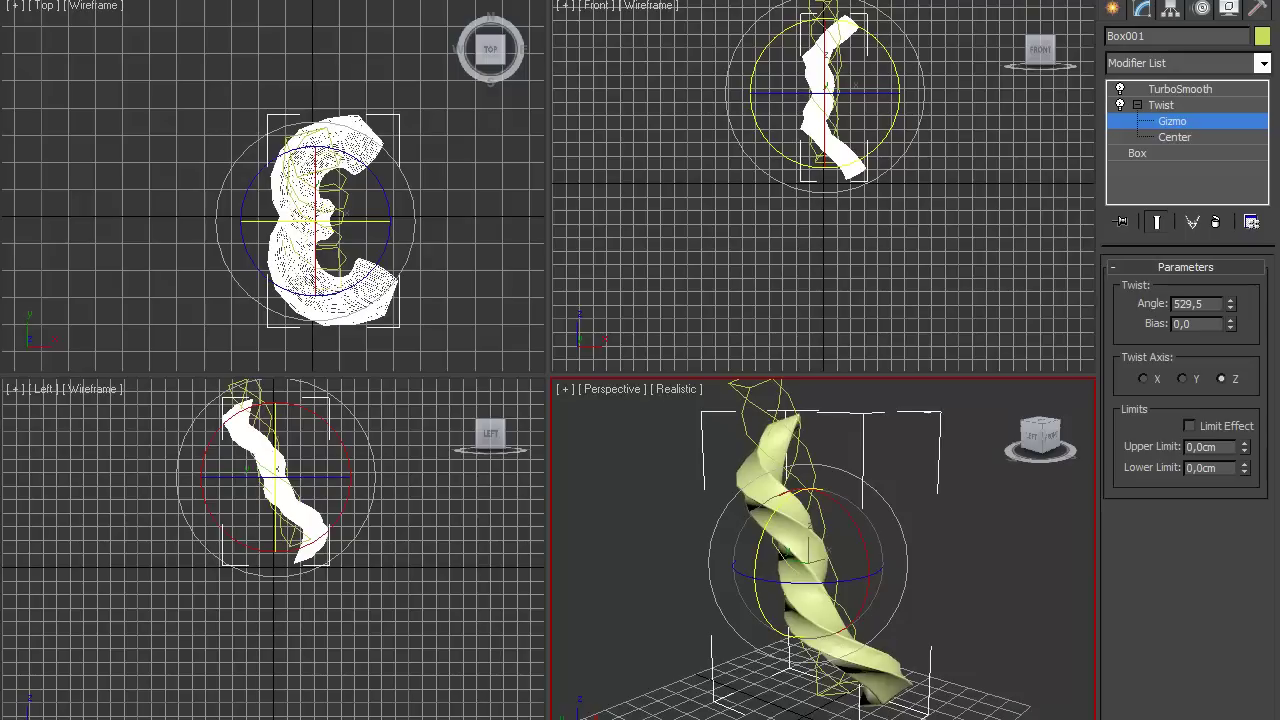
key("ctrl+z")
key("n")
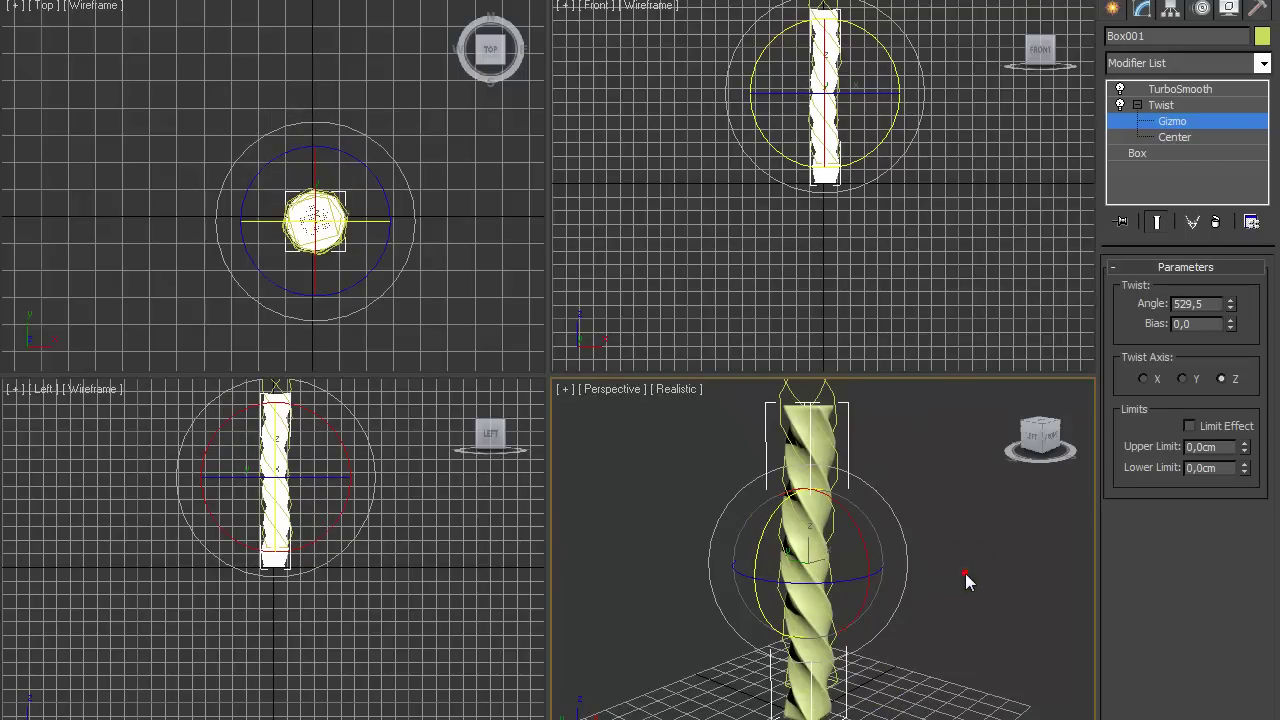
Raise TurboSmooth iterations on the column from 1 to 2
left_click(1172, 90)
left_click(1250, 296)
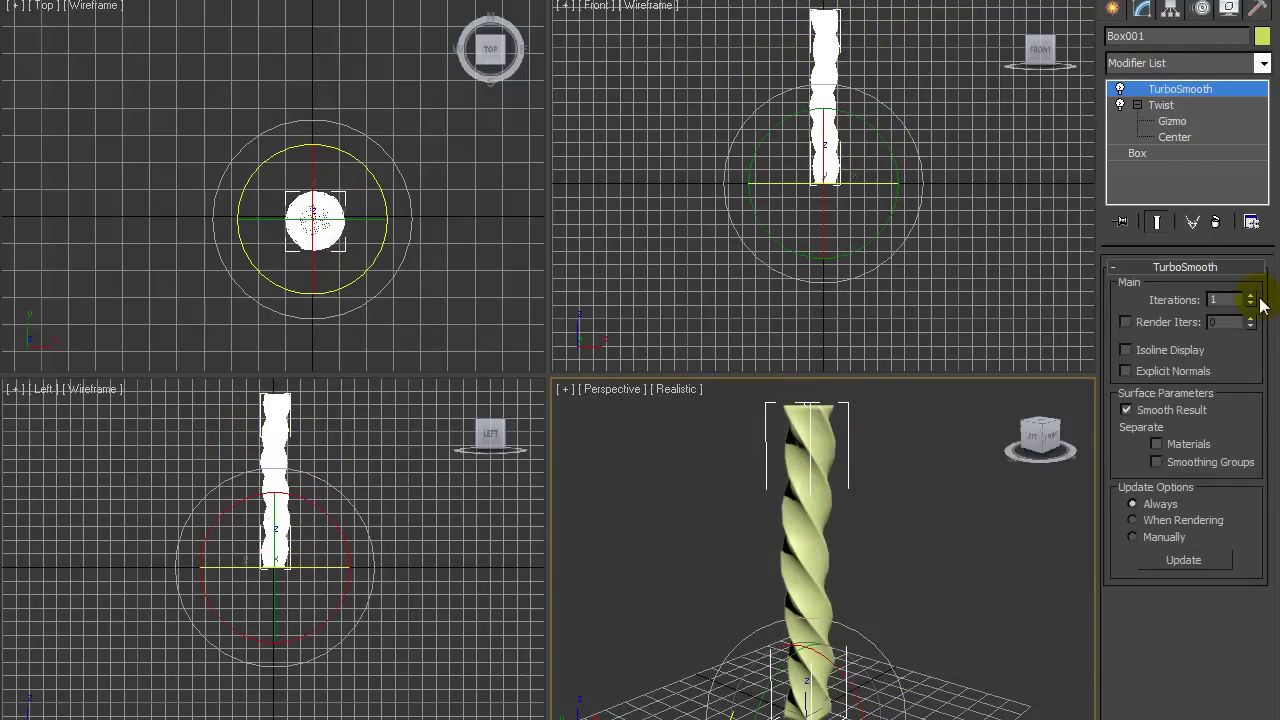
middle_click_drag(899, 600, 899, 543, "alt")
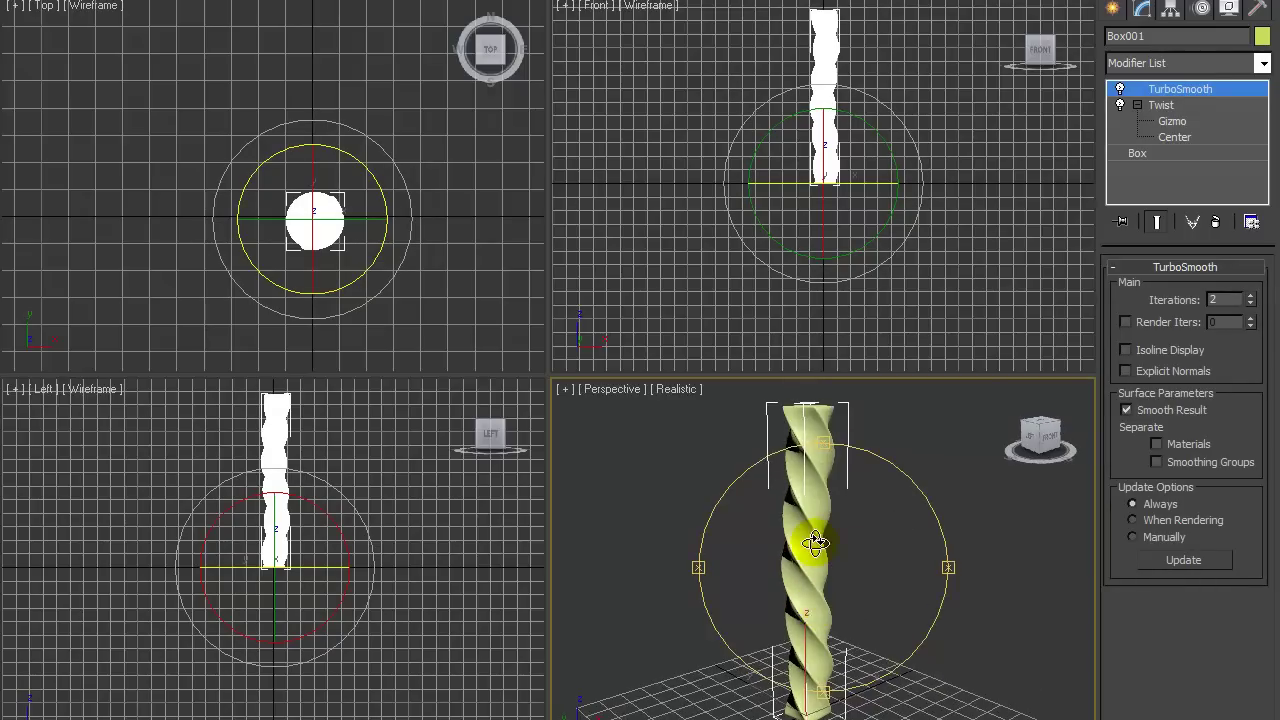
Browse the Create panel's object categories, then return to the Modify panel's Modifier List
left_click(1113, 9)
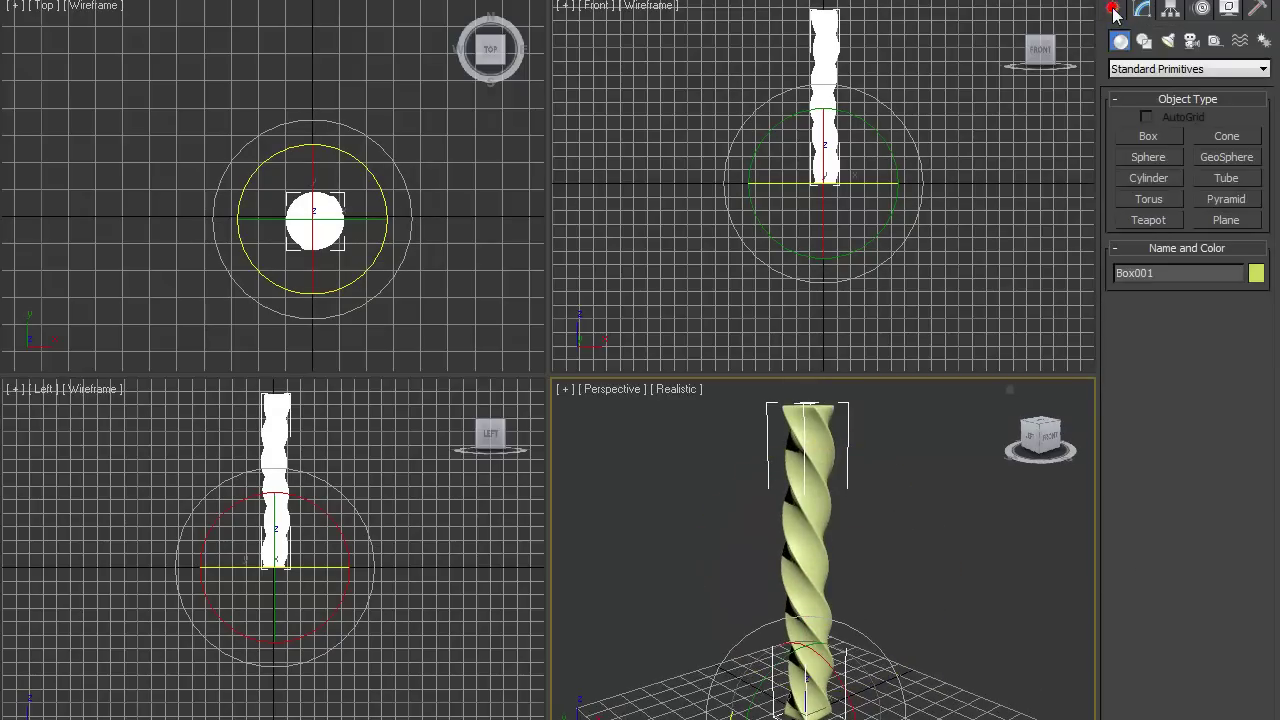
left_click(1195, 70)
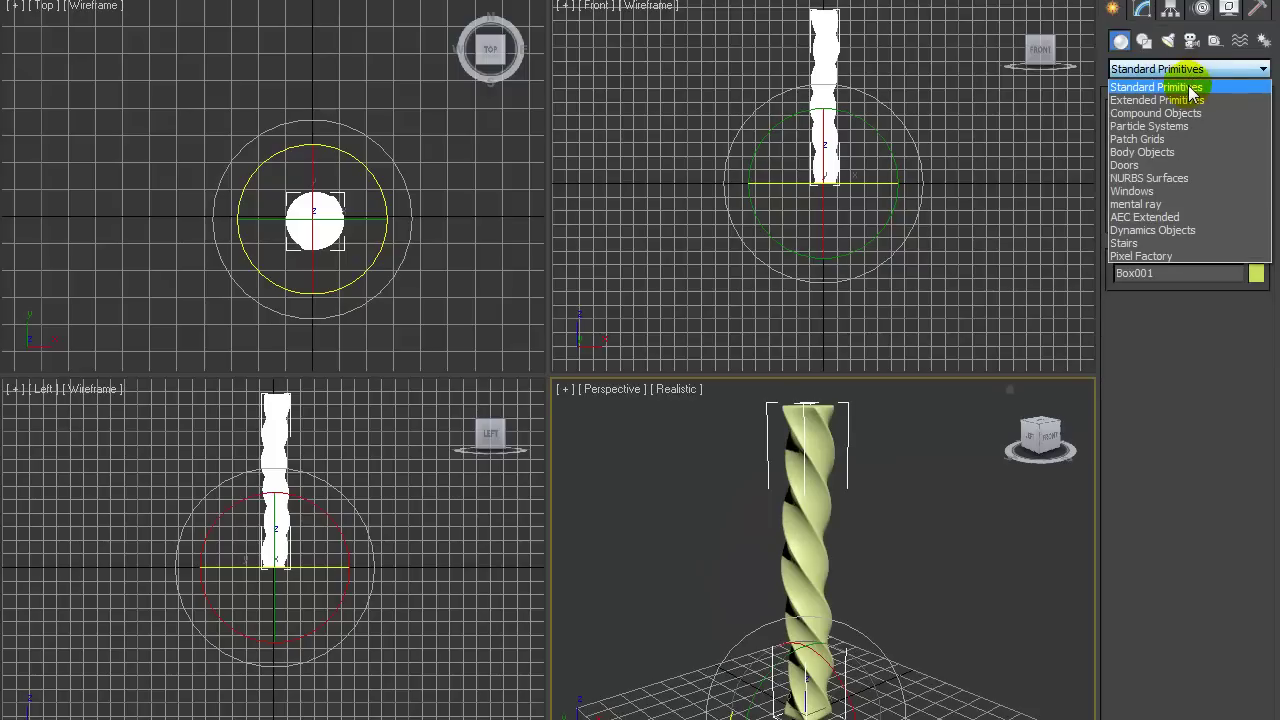
left_click(1142, 9)
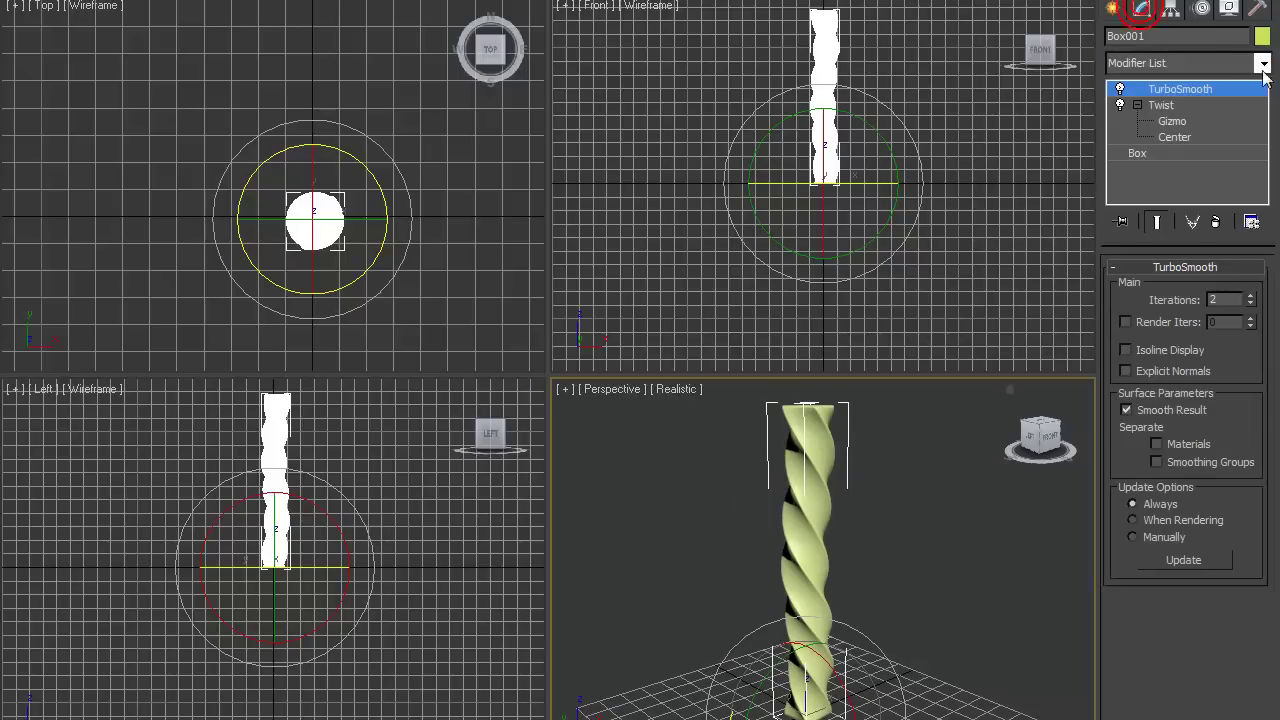
left_click(1265, 66)
Add a Taper modifier with Amount 1.92 and Curve -3.65 to flare the column
scroll(1195, 260, "down", 10)
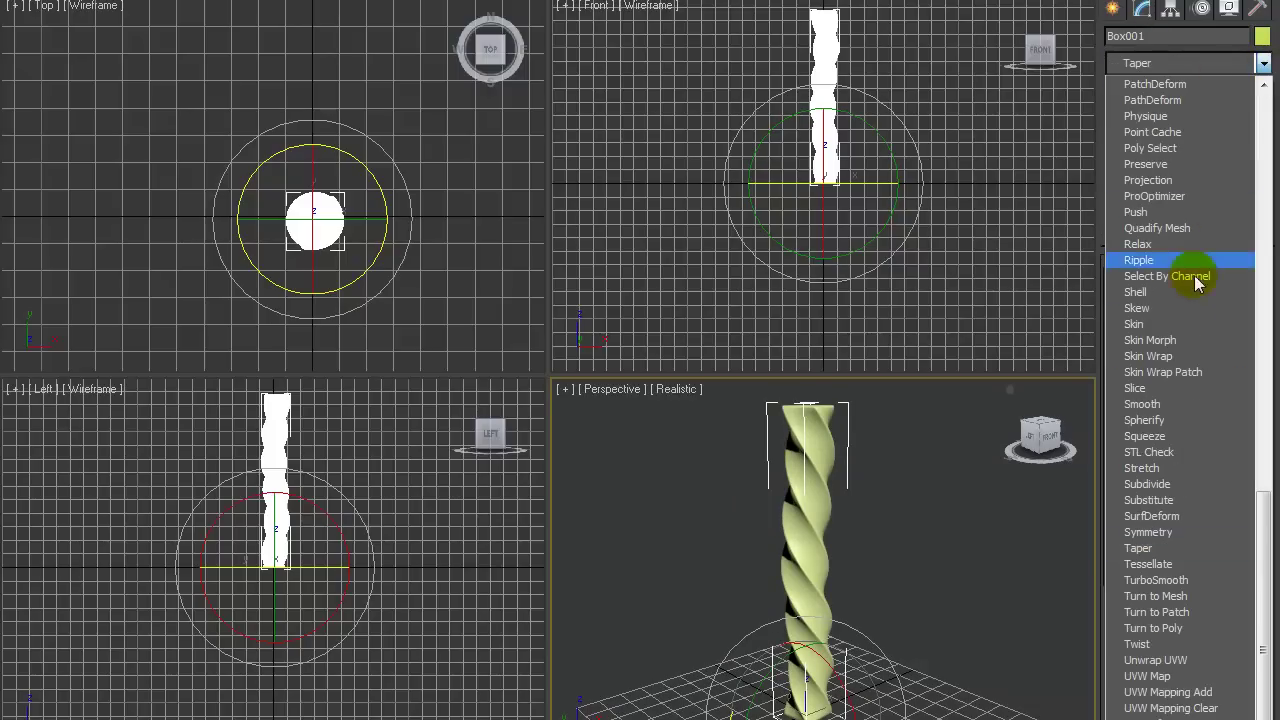
left_click(1192, 541)
mouse_move(1234, 303)
left_mouse_down()
mouse_move(1260, 57)
mouse_move(1266, 274)
mouse_move(1269, 94)
mouse_move(1269, 209)
mouse_move(1257, 114)
mouse_move(1250, 158)
mouse_move(1268, 101)
mouse_move(1250, 218)
left_mouse_up()
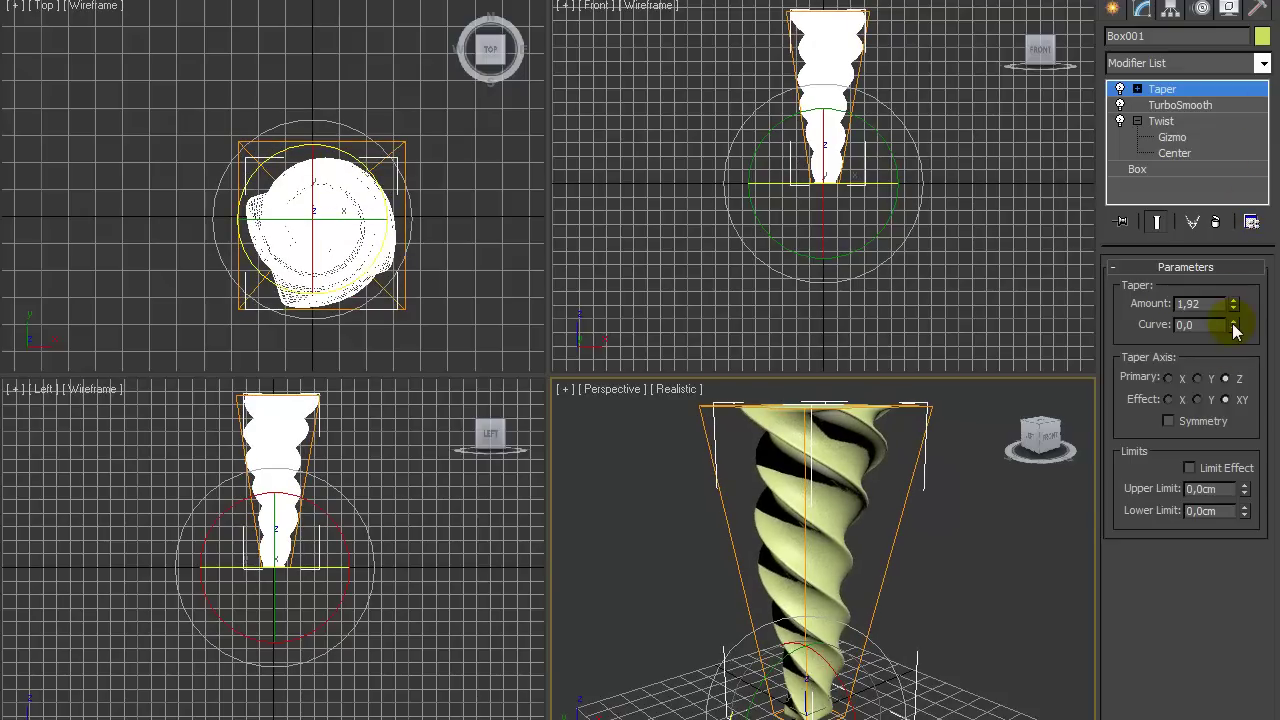
mouse_move(1233, 316)
left_mouse_down()
mouse_move(1229, 229)
mouse_move(1220, 408)
mouse_move(1176, 665)
mouse_move(1166, 611)
mouse_move(1166, 691)
mouse_move(1153, 408)
mouse_move(1194, 157)
mouse_move(1194, 449)
mouse_move(1168, 683)
left_mouse_up()
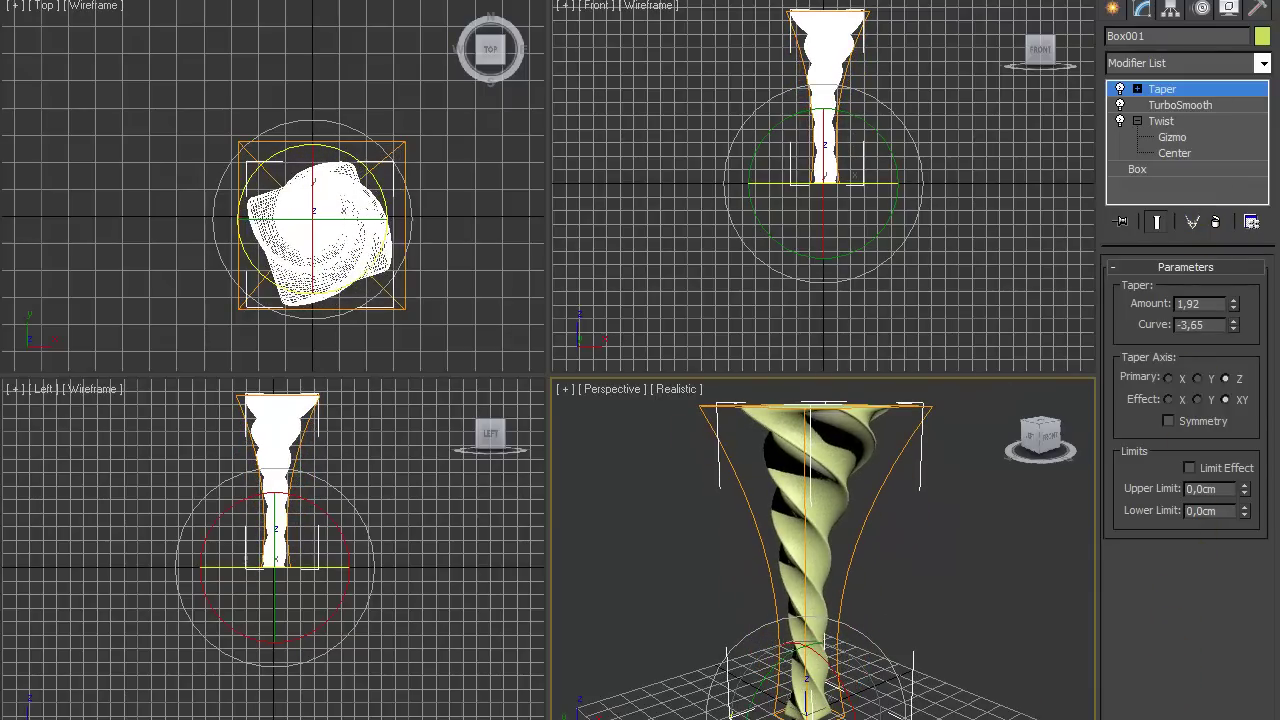
mouse_move(886, 580)
middle_mouse_down("alt")
mouse_move(1006, 649)
mouse_move(983, 517)
mouse_move(1034, 523)
mouse_move(694, 551)
mouse_move(710, 548)
middle_mouse_up("alt")
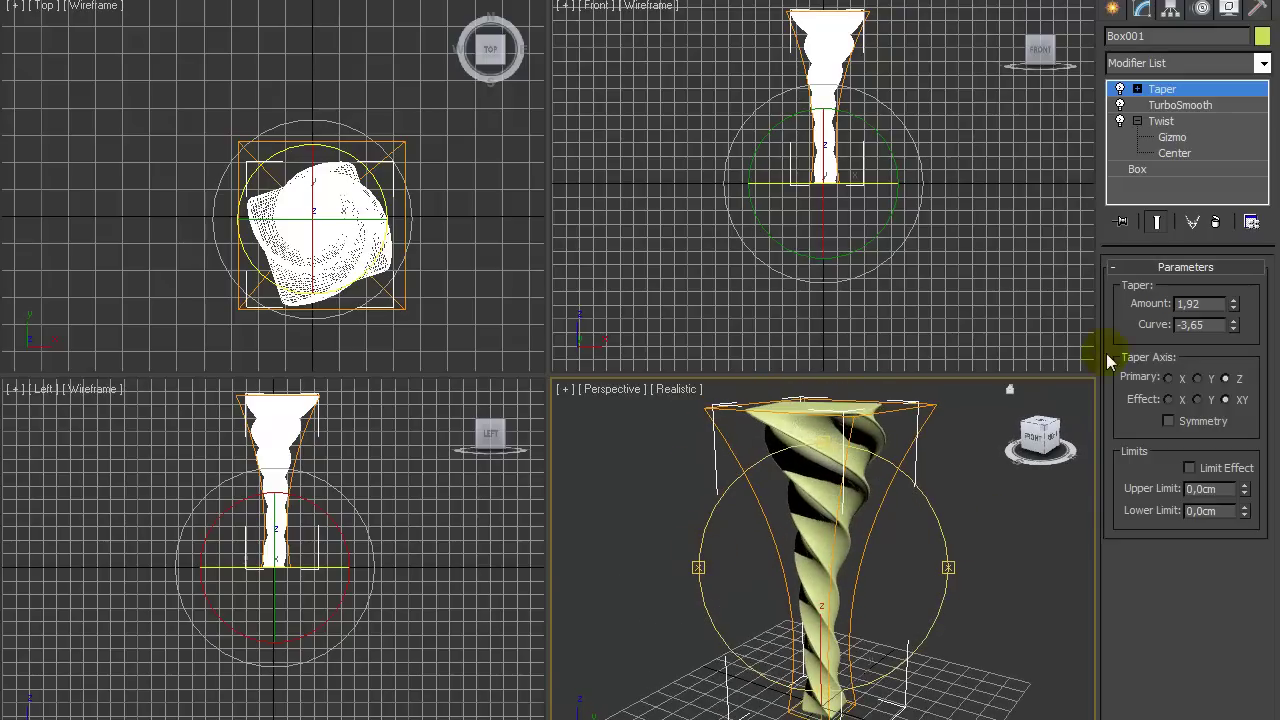
Cycle the Taper through primary axes X, Y, Z and effect axes X, Y and XY
left_click(1170, 378)
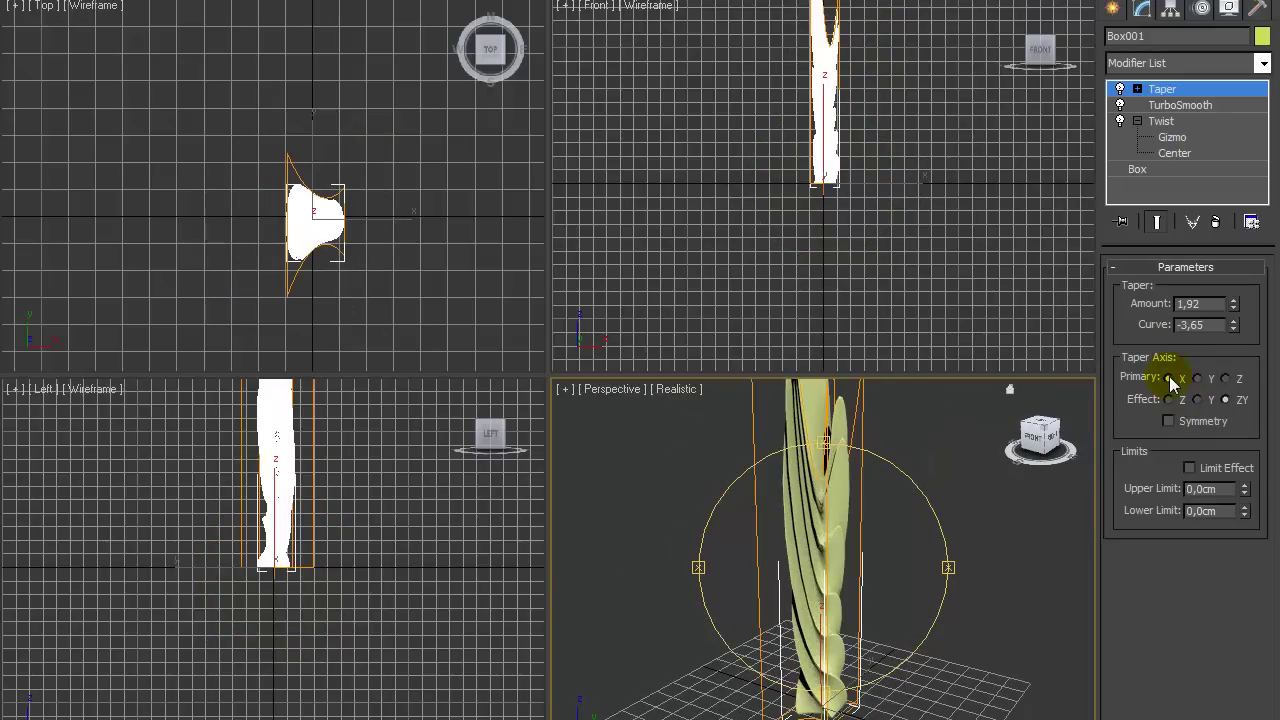
left_click(1199, 378)
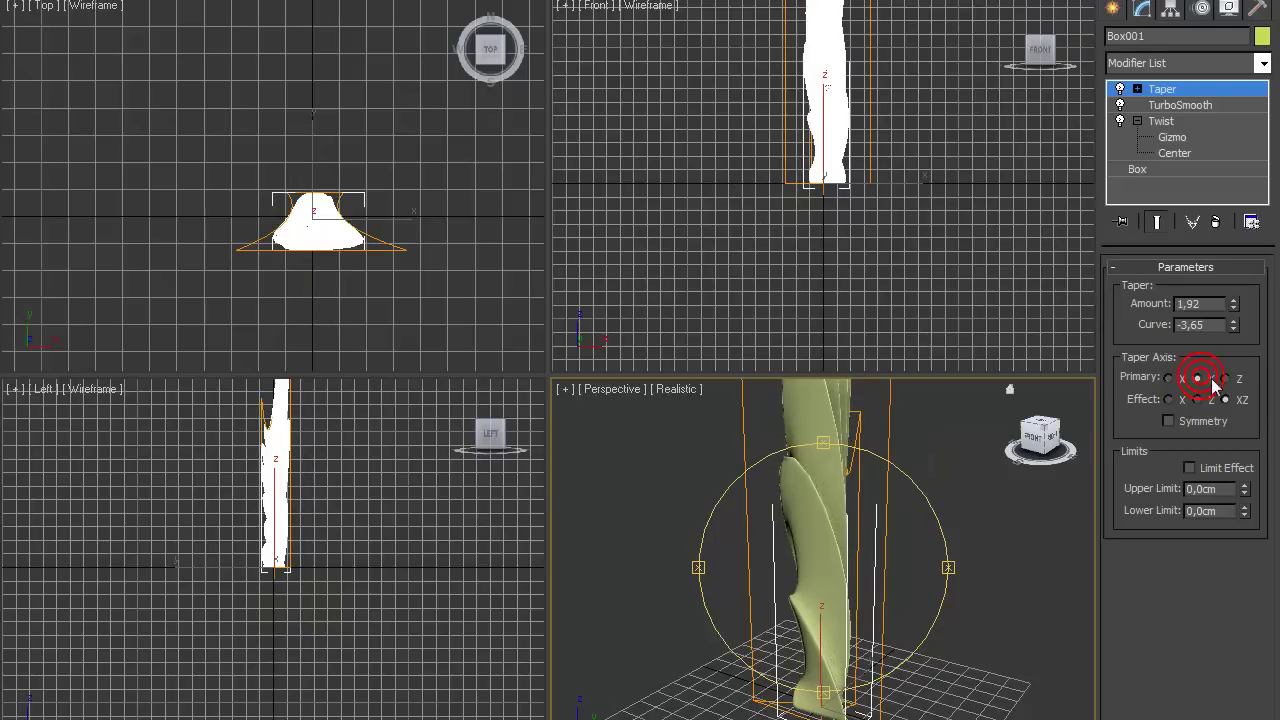
left_click(1226, 378)
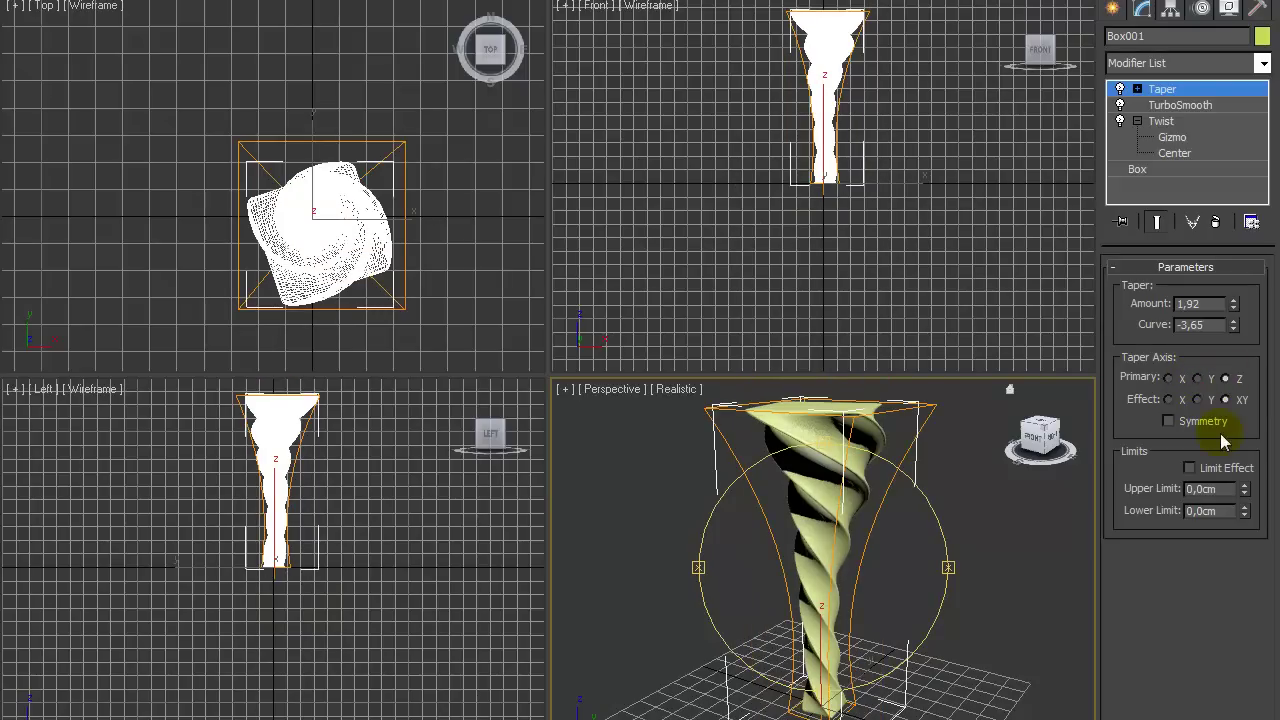
left_click(1168, 399)
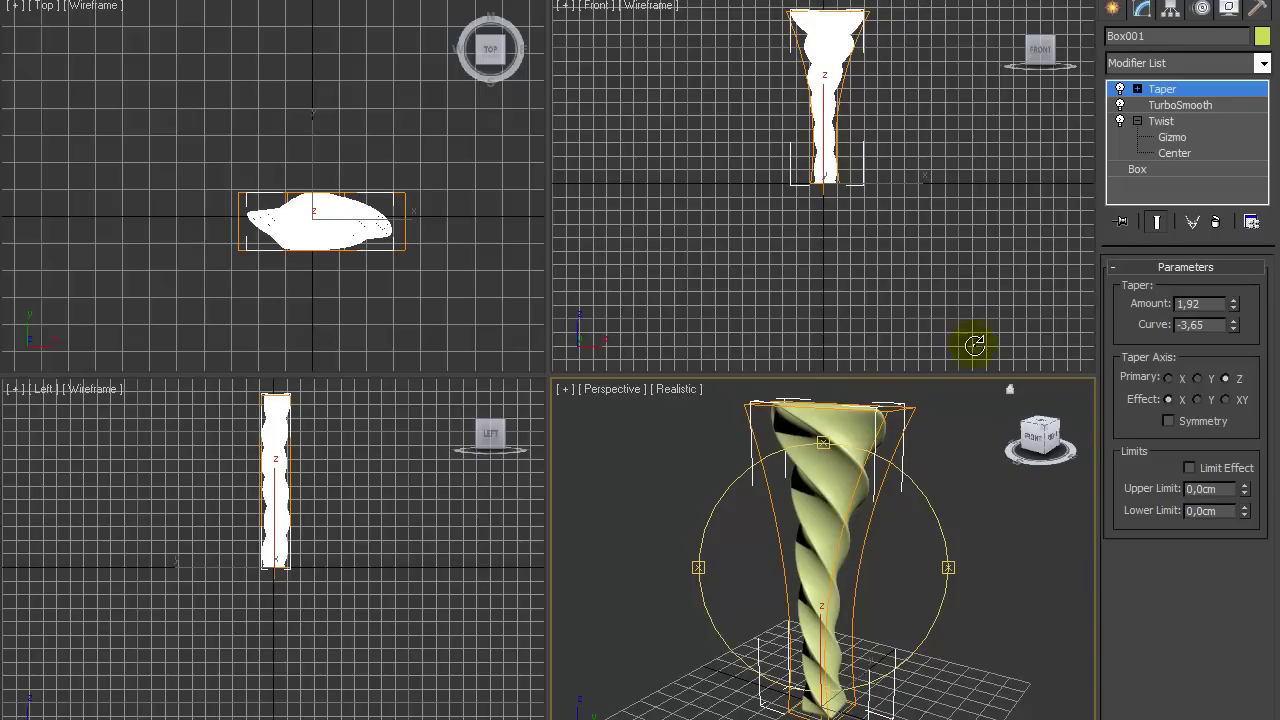
left_click(1198, 400)
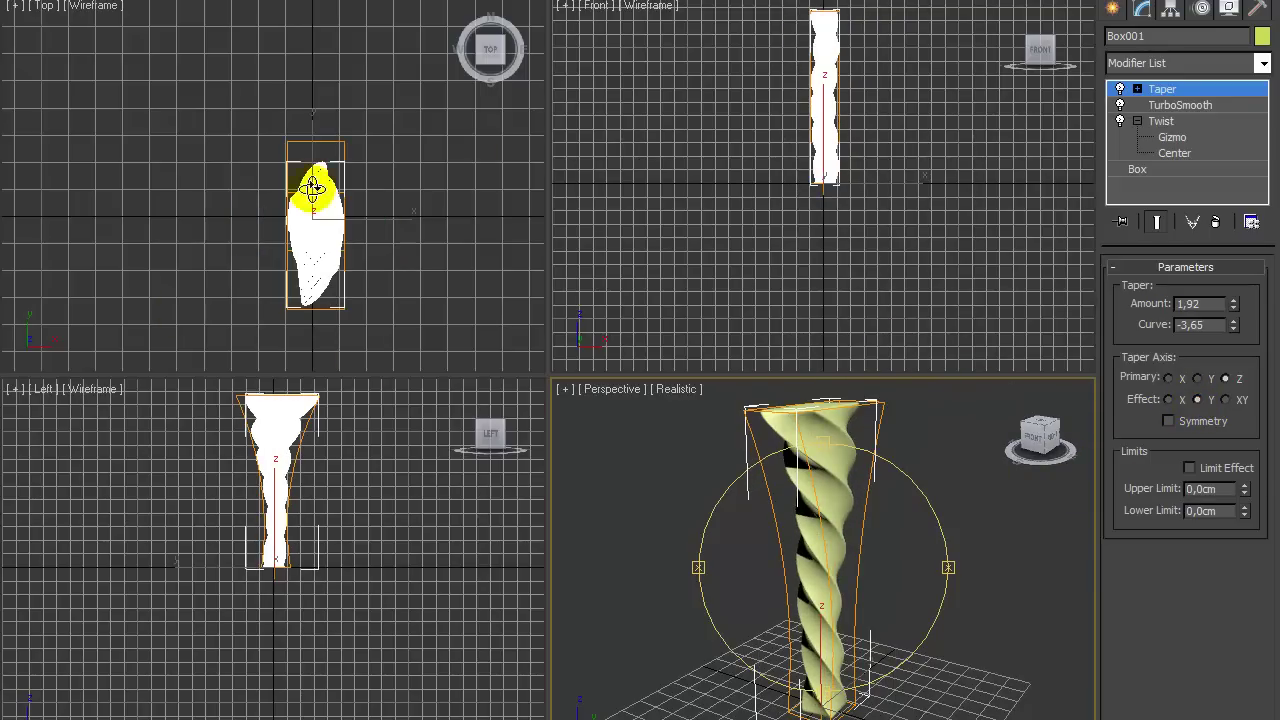
left_click(1226, 400)
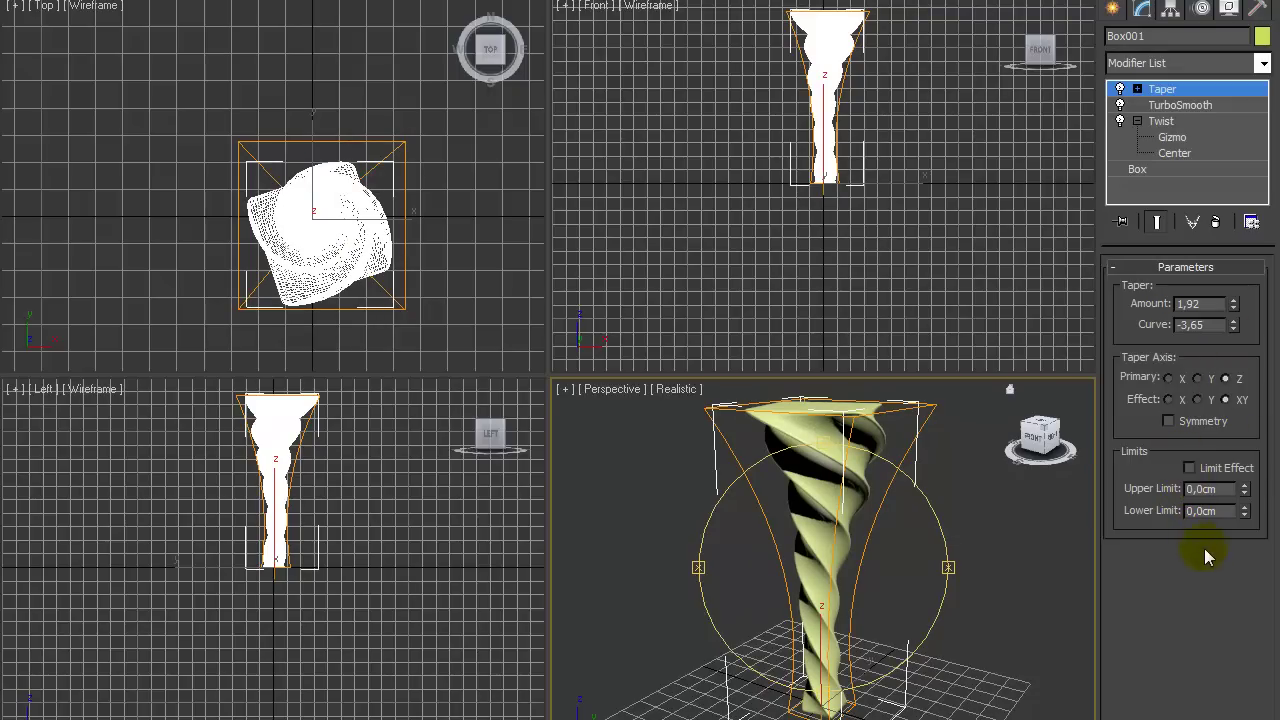
left_click(1198, 399)
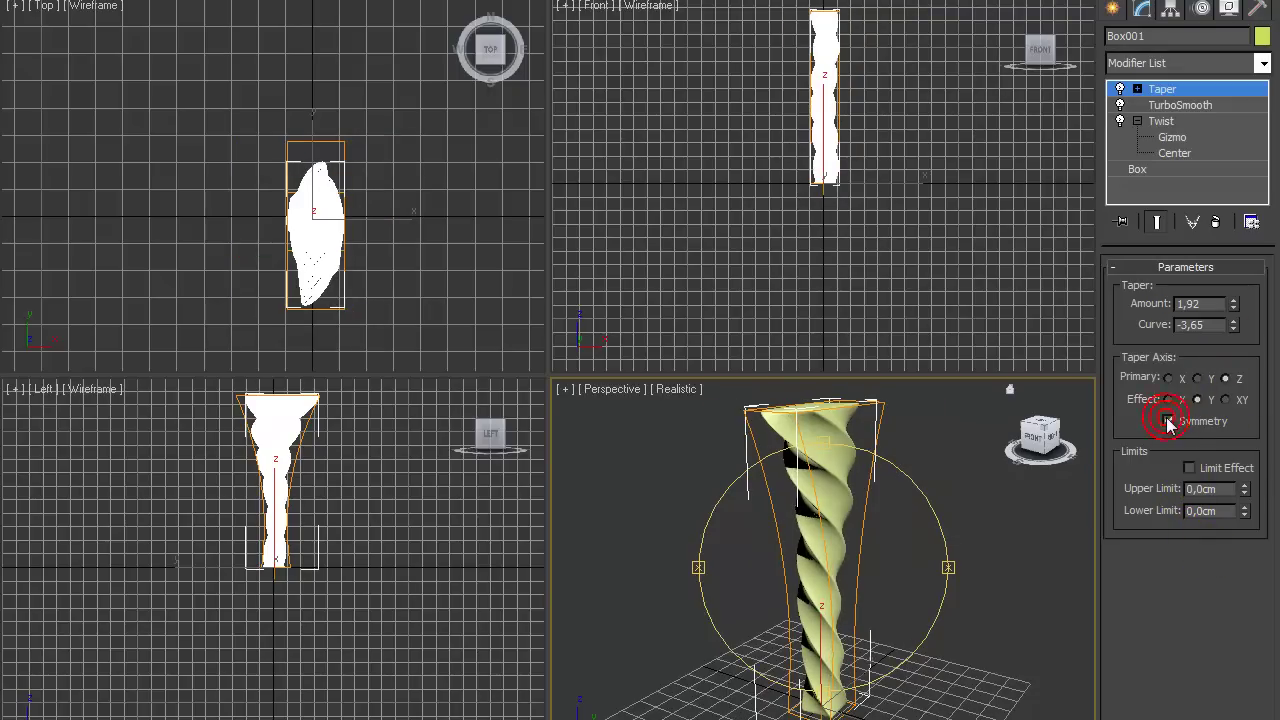
left_click(1168, 399)
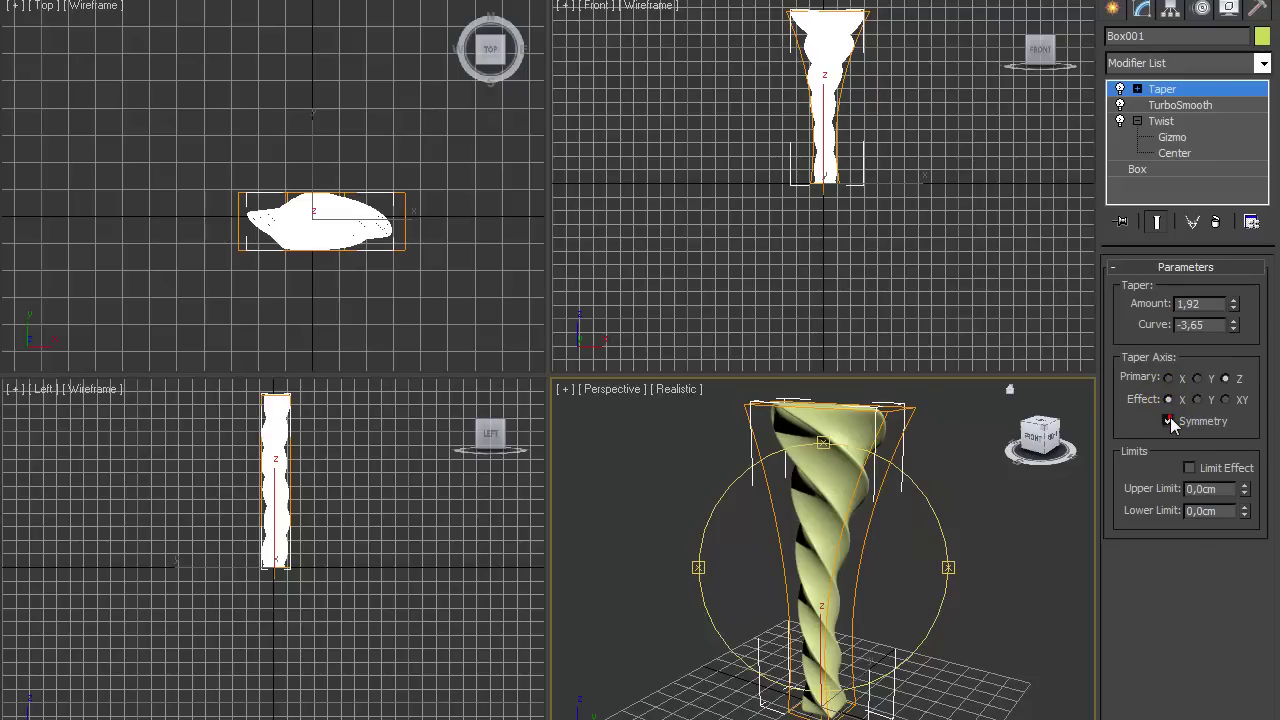
Try primary X with Symmetry, then restore Primary Z, Effect XY with Symmetry off
left_click(1172, 378)
left_click(1168, 421)
left_click(1197, 399)
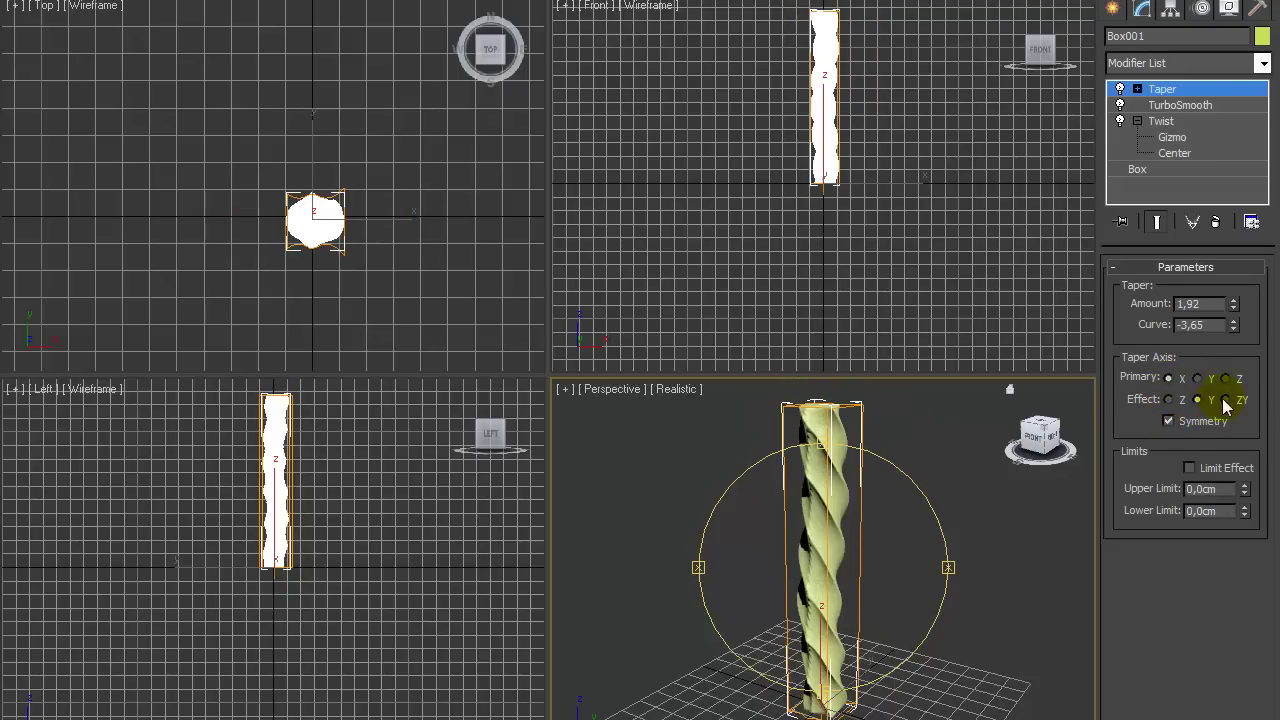
left_click(1225, 400)
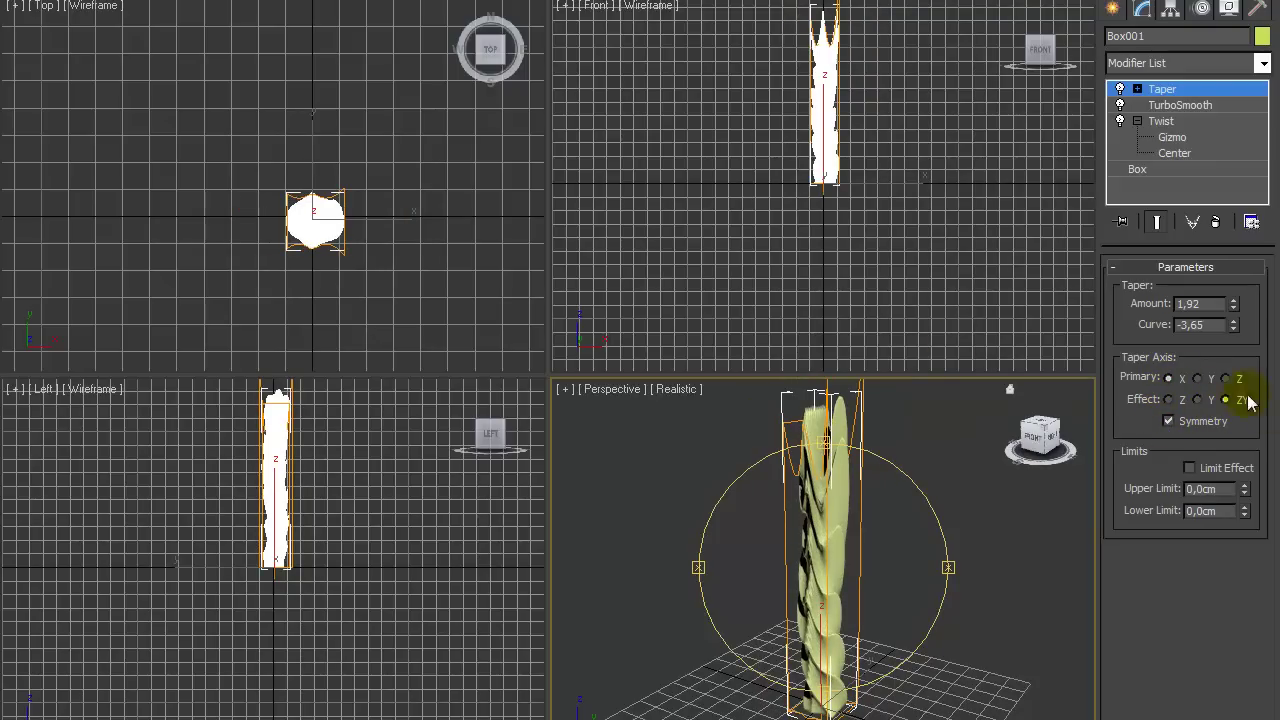
left_click(1169, 421)
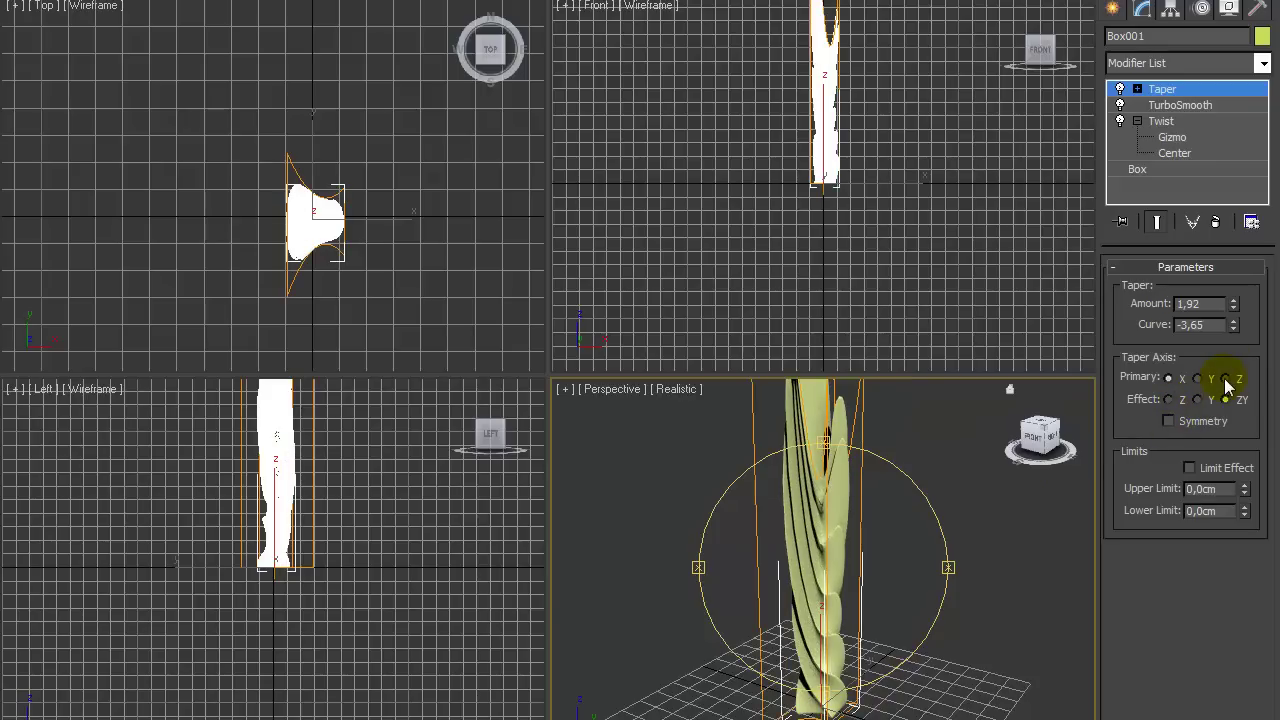
left_click(1226, 379)
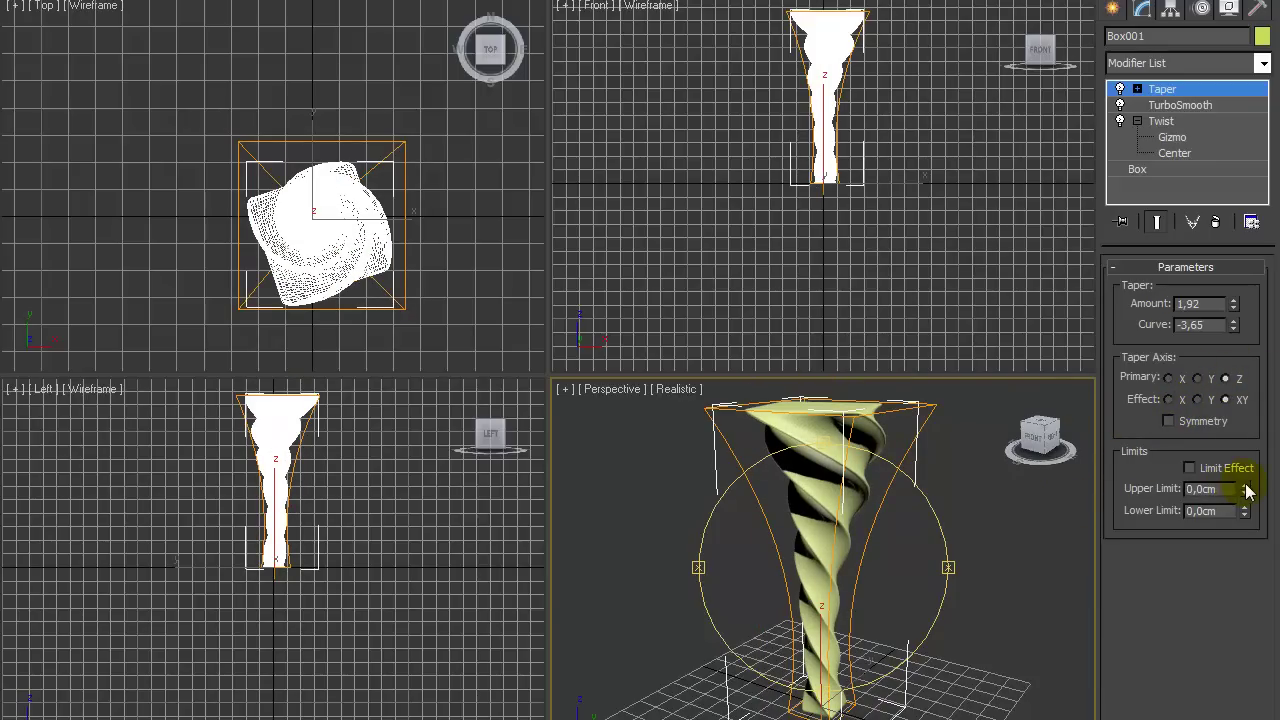
Enable Limit Effect on the column's Taper with Upper Limit 330,802 and Lower Limit 316,021
left_click(1190, 468)
mouse_move(1247, 489)
left_mouse_down()
mouse_move(1265, 624)
mouse_move(1277, 207)
mouse_move(1221, 444)
mouse_move(1216, 158)
left_mouse_up()
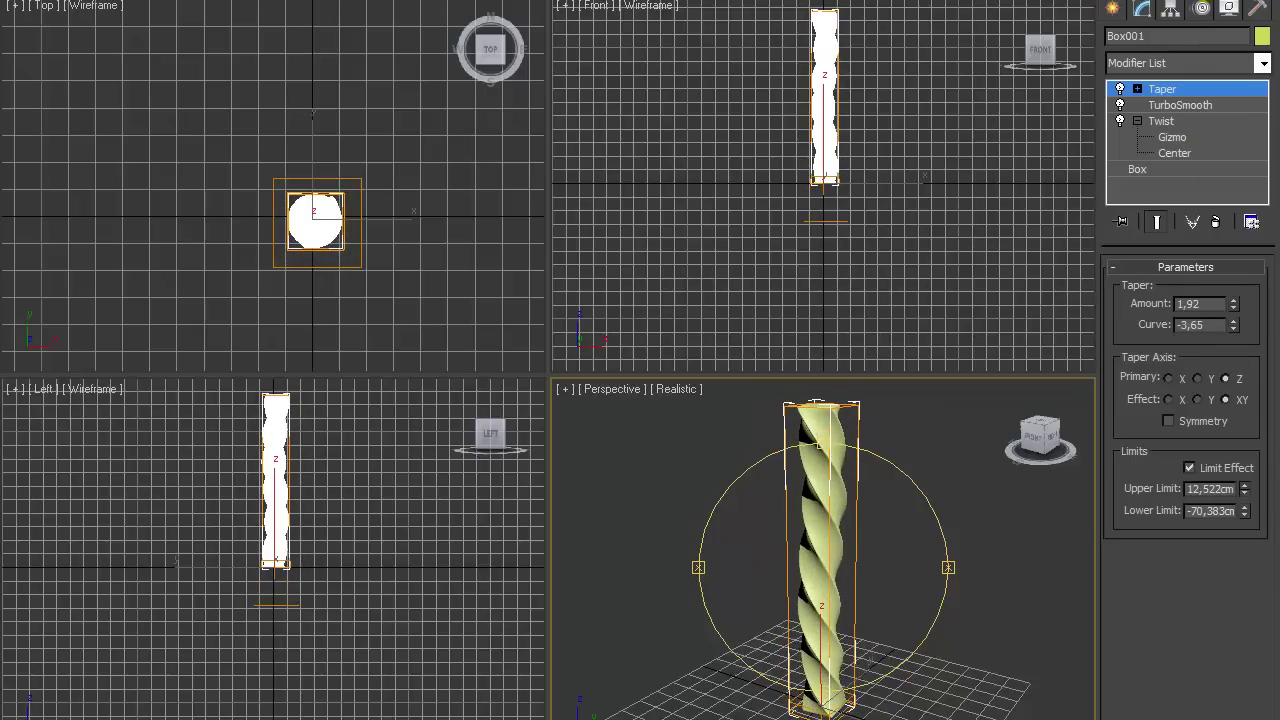
mouse_move(1246, 514)
left_mouse_down()
mouse_move(1260, 48)
mouse_move(1257, 334)
mouse_move(1251, 174)
mouse_move(1230, 163)
left_mouse_up()
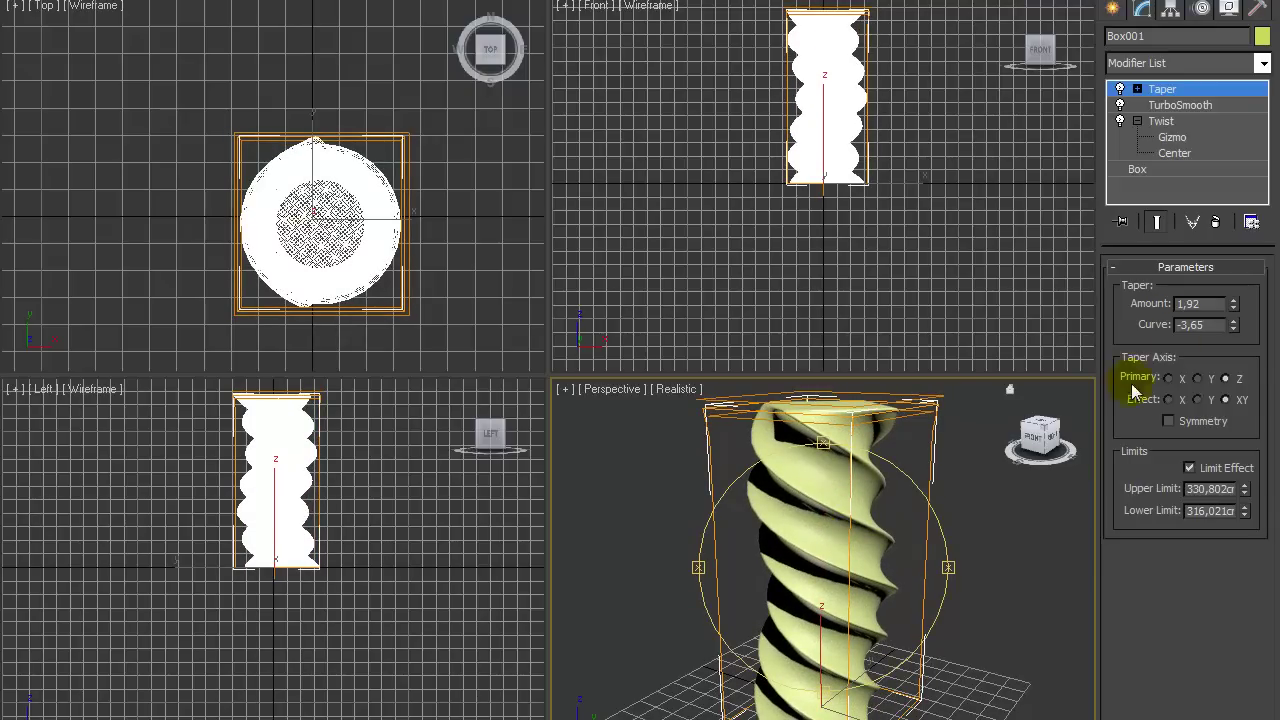
left_click(1137, 89)
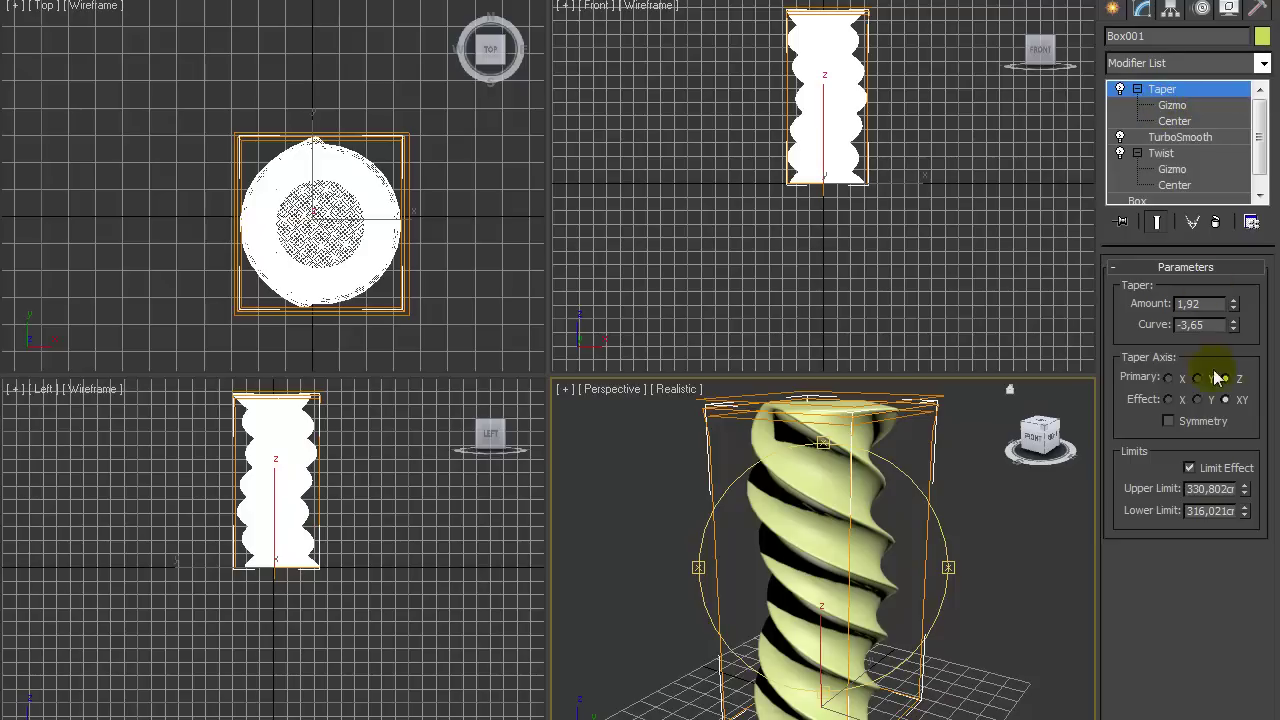
Change the Taper limits to Upper 298,251 and Lower 77,481 cm so the flare starts partway up
left_click_drag(1246, 516, 1248, 583)
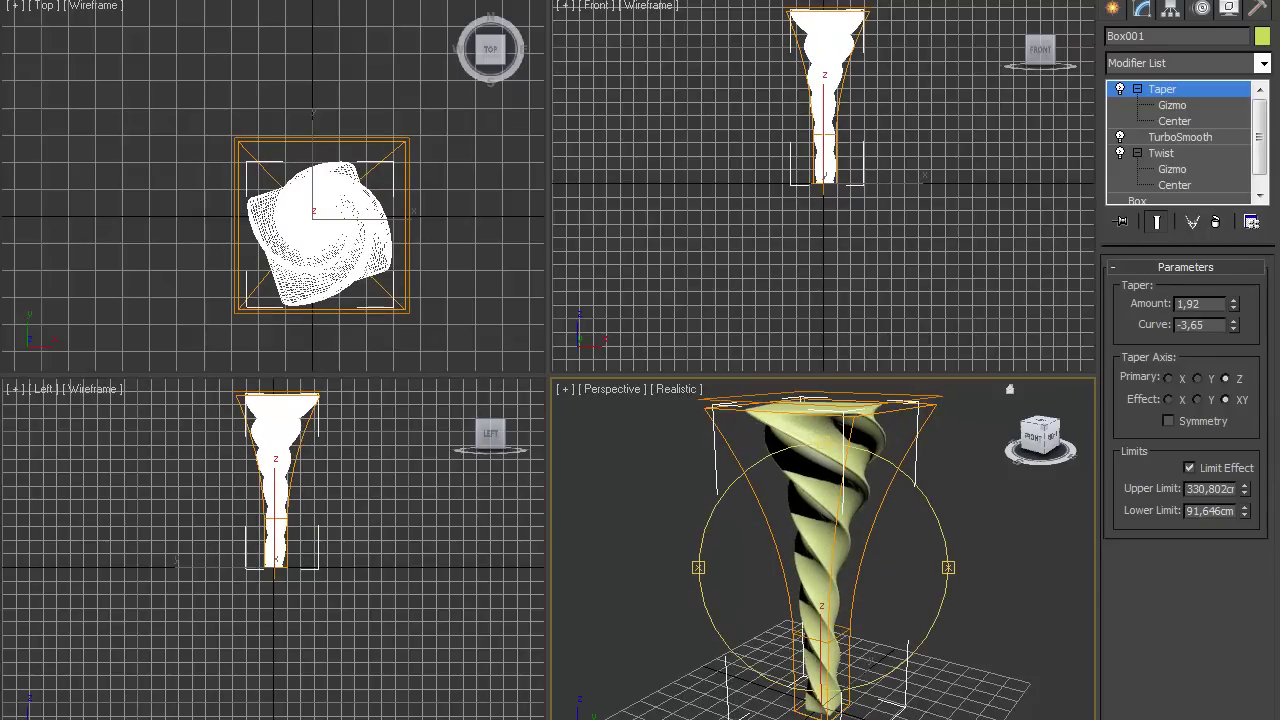
key("n")
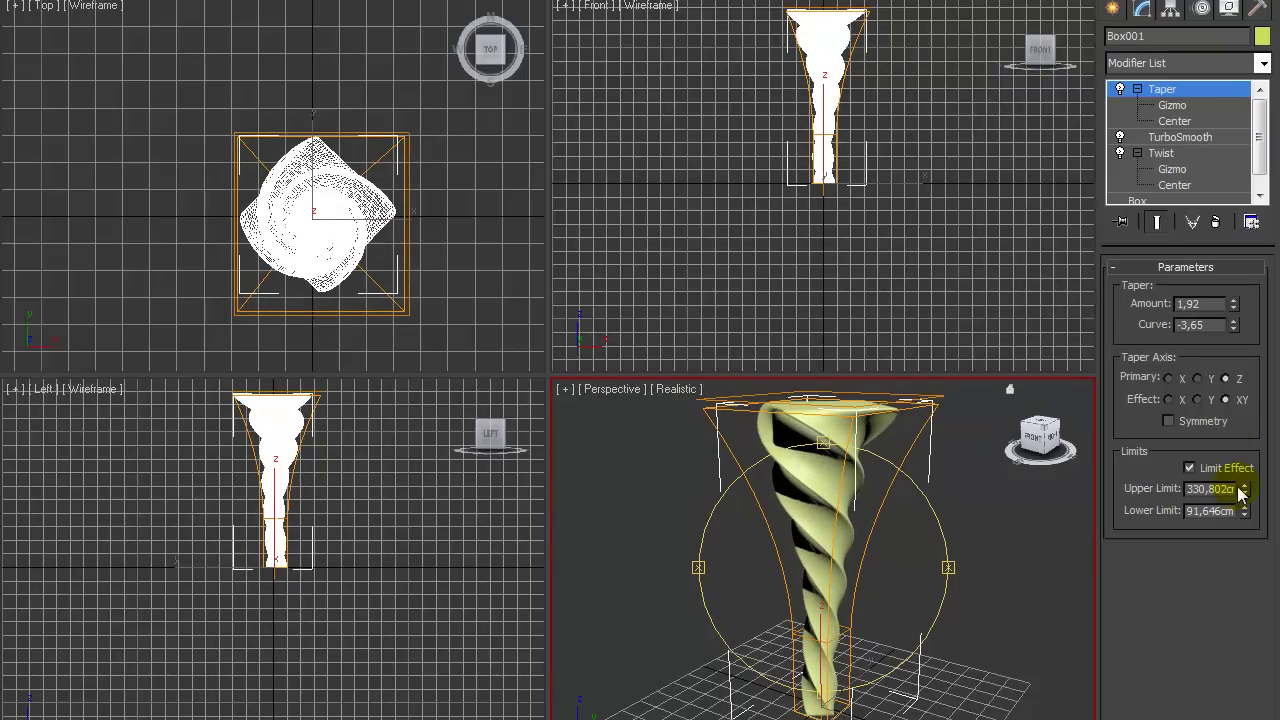
left_click_drag(1238, 489, 1271, 610)
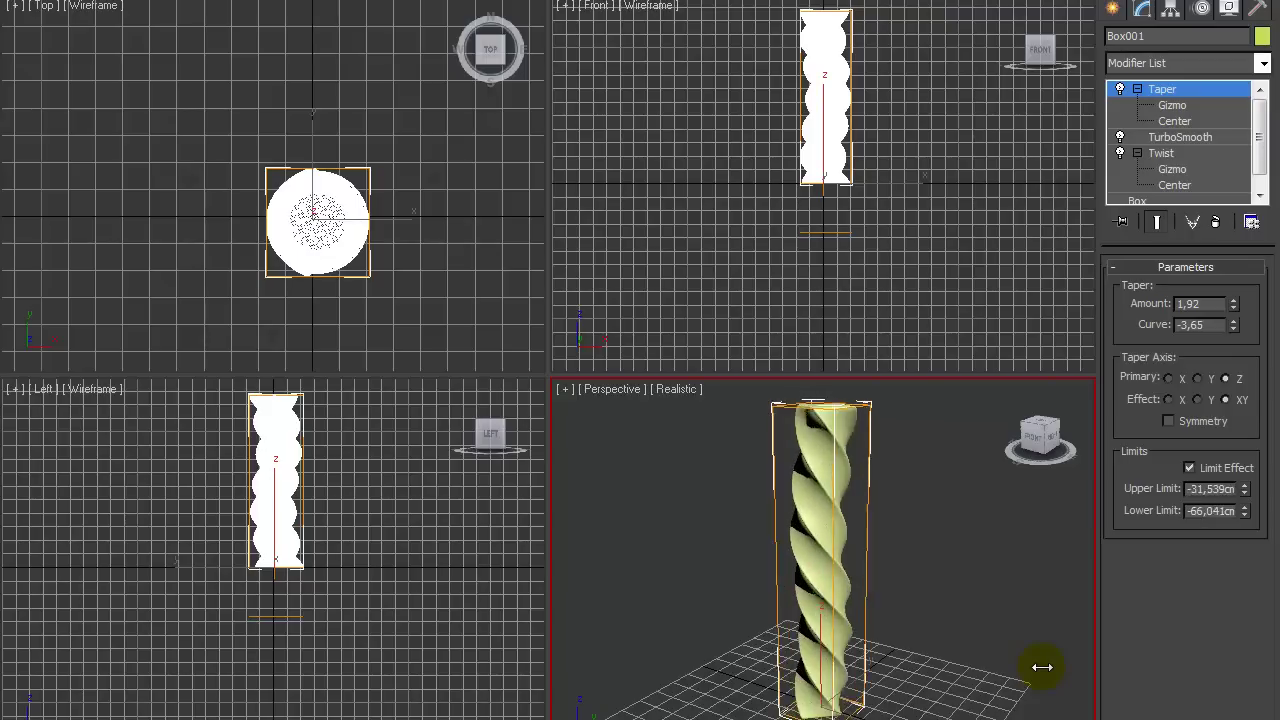
mouse_move(1042, 667)
left_mouse_down()
mouse_move(850, 695)
mouse_move(777, 509)
mouse_move(1006, 677)
mouse_move(878, 700)
mouse_move(779, 627)
mouse_move(900, 585)
mouse_move(787, 624)
mouse_move(893, 436)
mouse_move(741, 608)
mouse_move(760, 715)
mouse_move(1083, 400)
left_mouse_up()
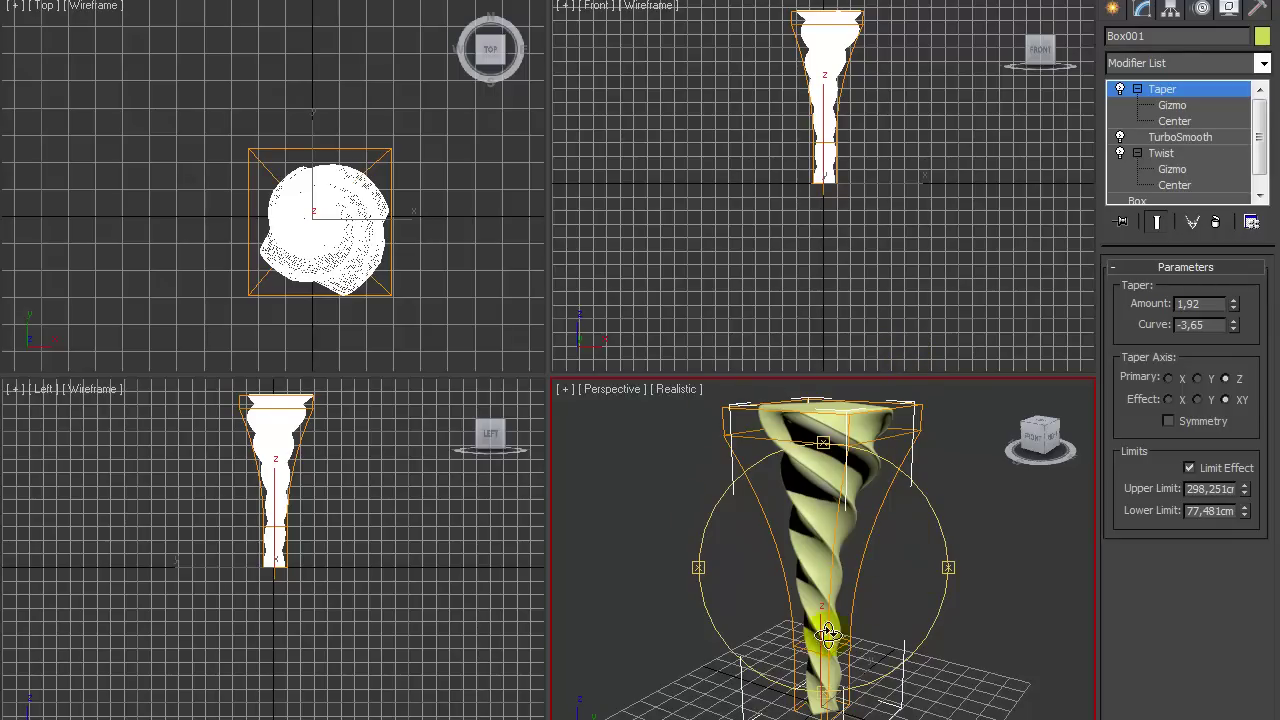
Draw a second box, Box002, about 174 × 113 × 120 cm beside the twisted column
left_click(1113, 9)
left_click(1158, 140)
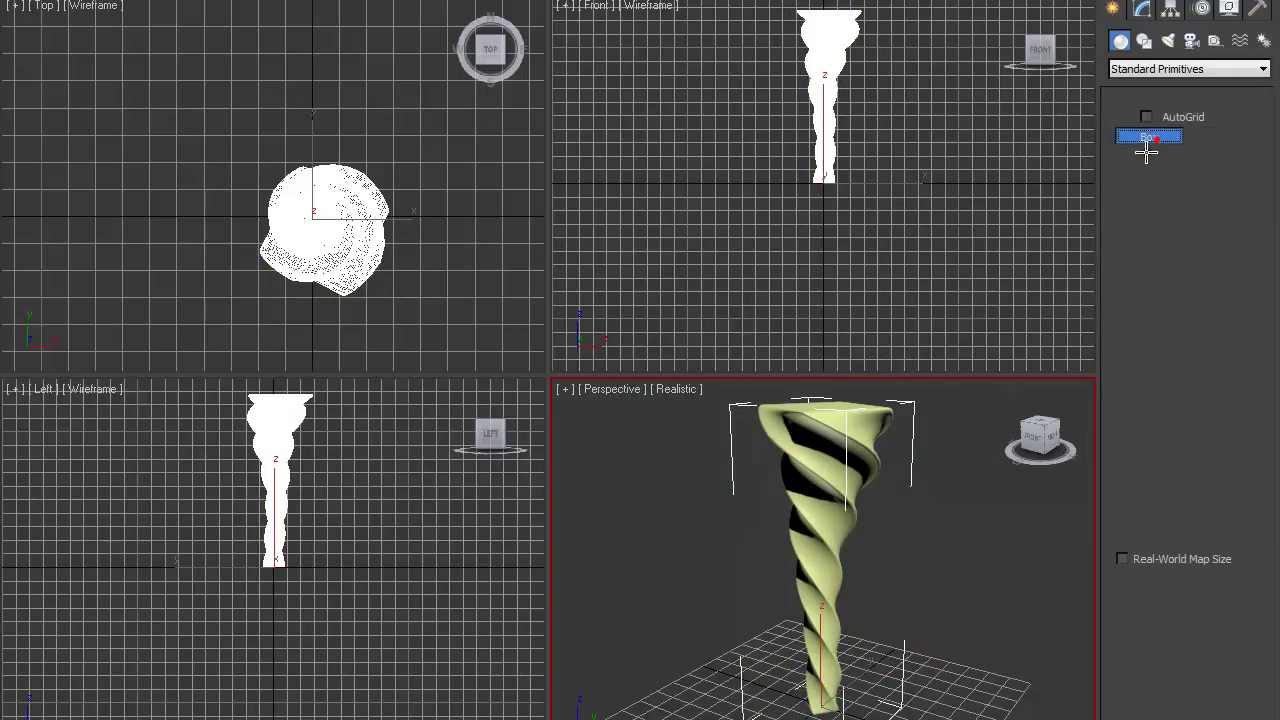
left_click_drag(960, 651, 1010, 700)
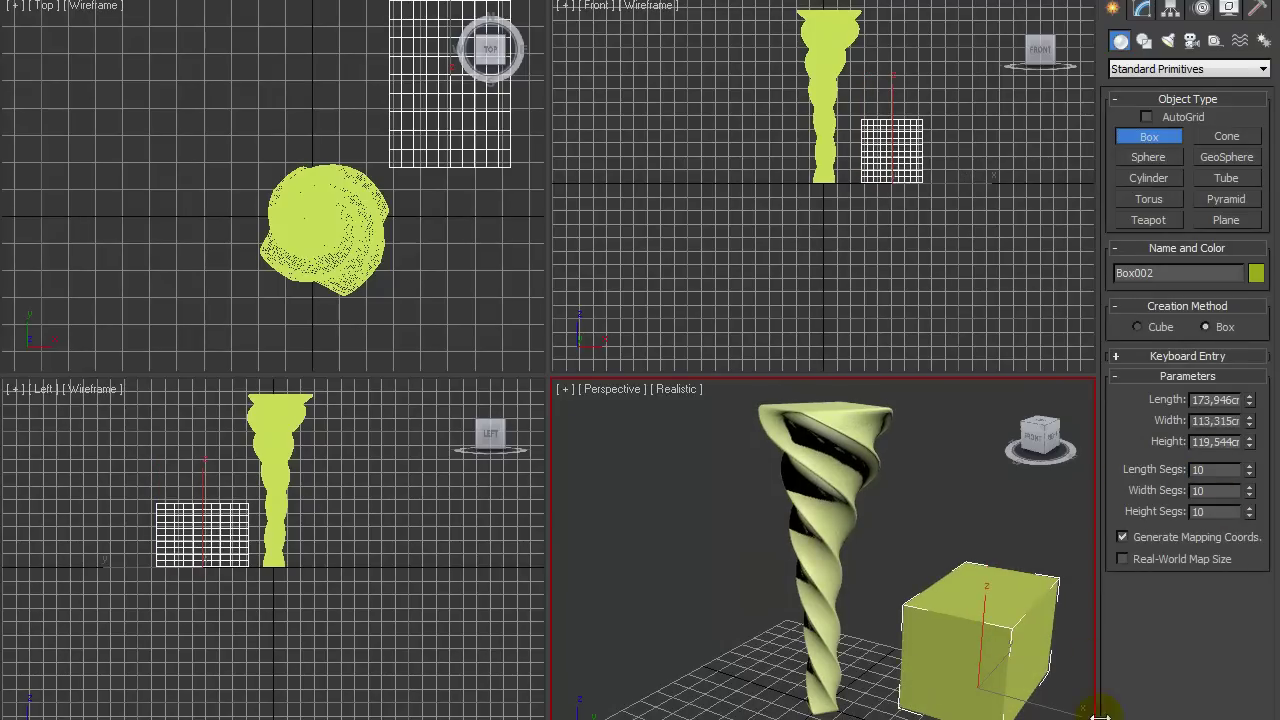
left_click(1144, 8)
left_click(1261, 63)
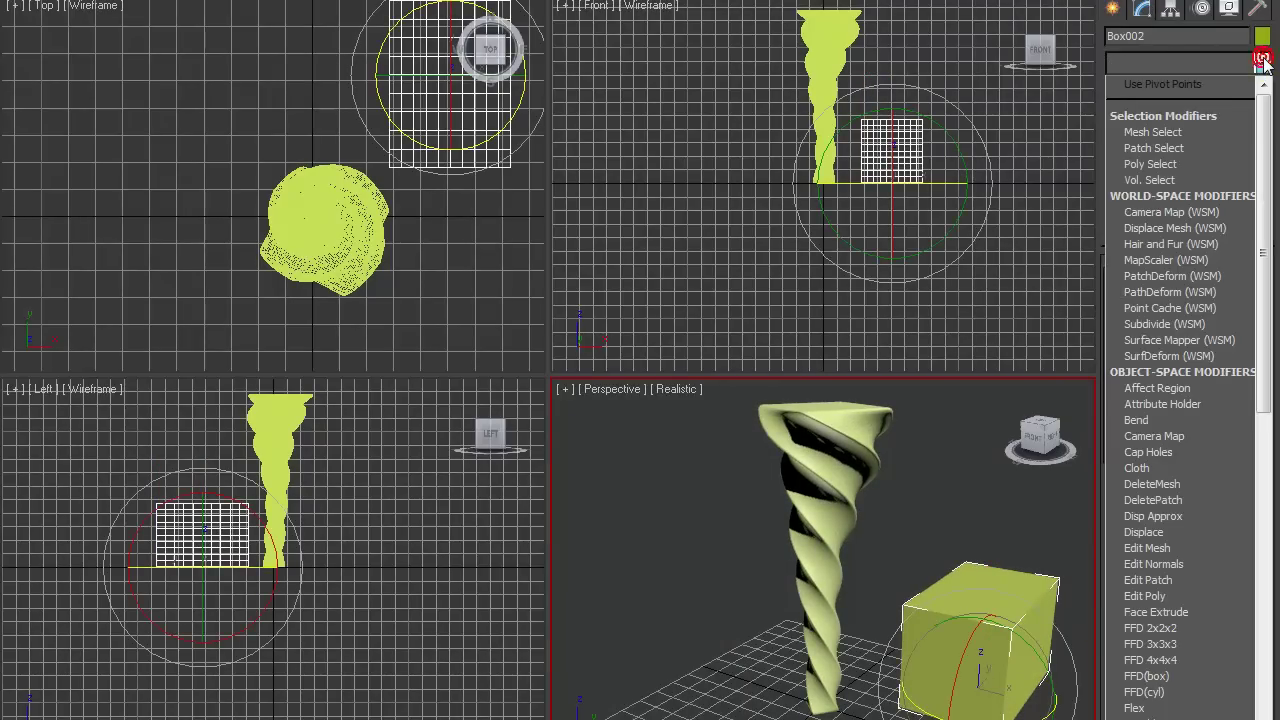
Add a Taper to Box002 with Amount -0,51 and Curve -1,11, pinching its middle inward
scroll(1184, 400, "down", 10)
scroll(1184, 484, "down", 5)
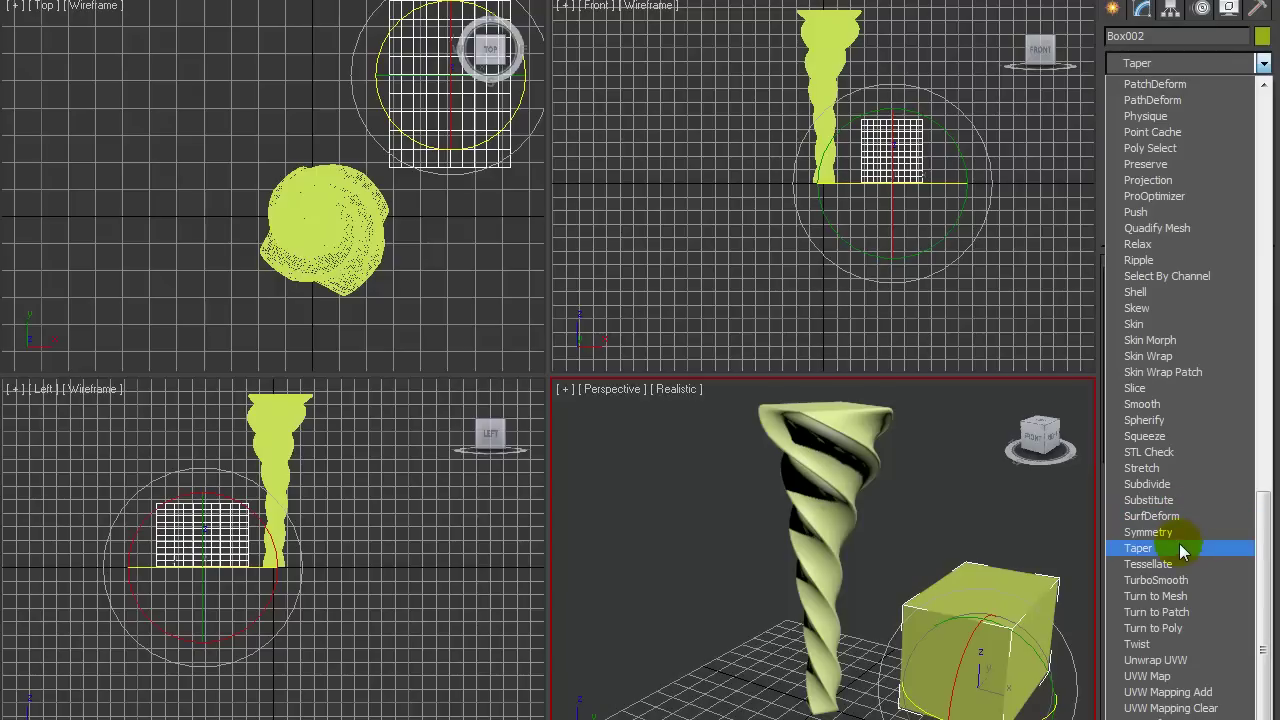
left_click(1179, 543)
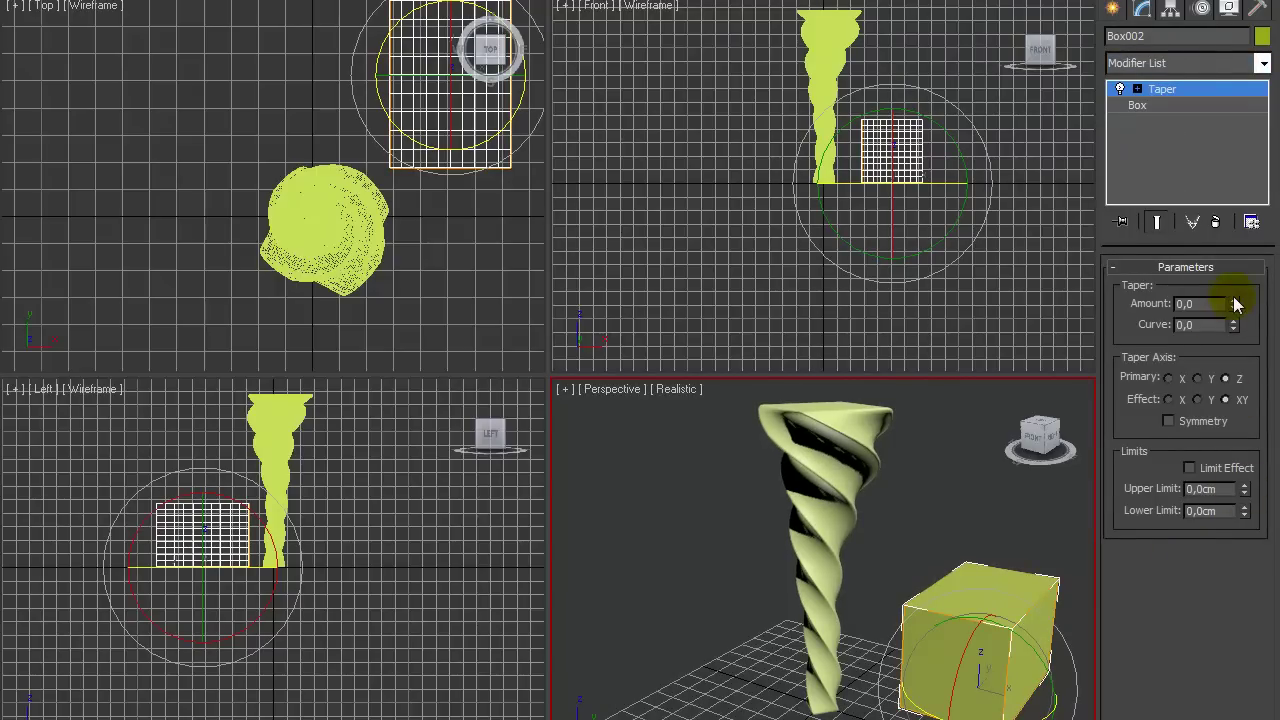
mouse_move(1236, 303)
left_mouse_down()
mouse_move(1238, 356)
mouse_move(1232, 323)
mouse_move(1224, 342)
mouse_move(1230, 519)
mouse_move(1217, 486)
mouse_move(1214, 263)
mouse_move(1224, 432)
left_mouse_up()
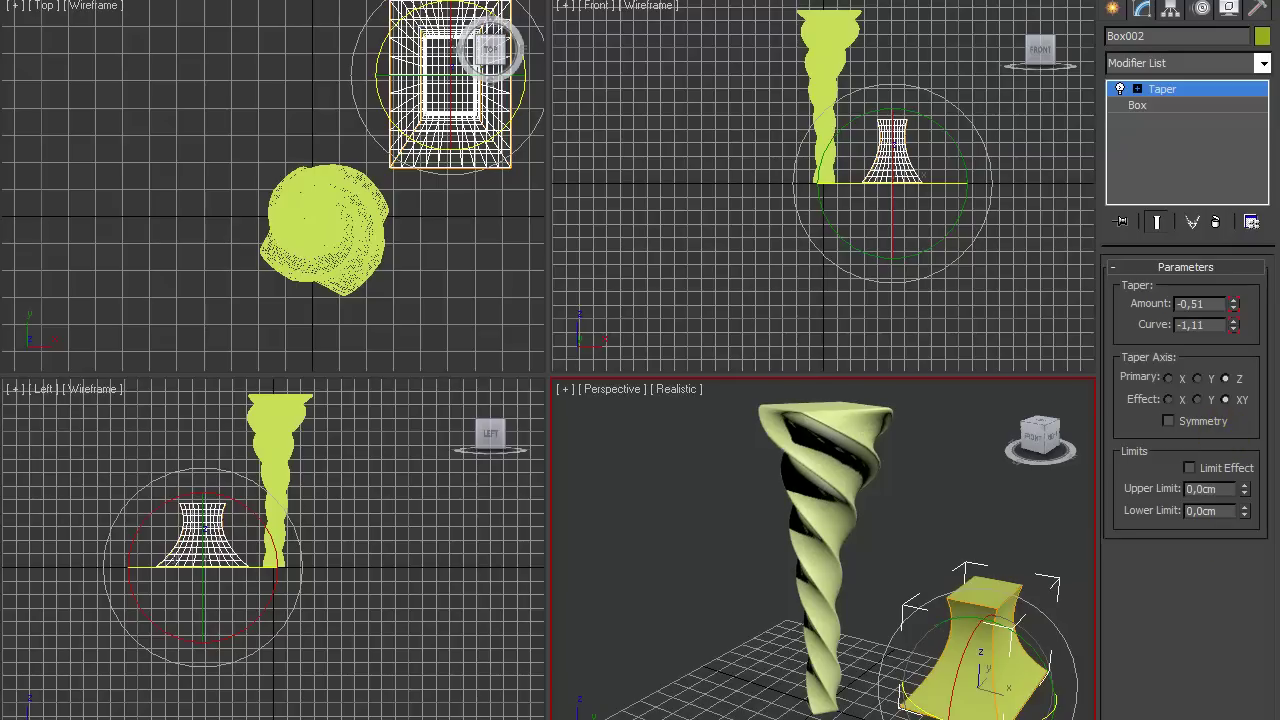
middle_click_drag(955, 622, 955, 622, "alt")
mouse_move(888, 582)
middle_mouse_down("alt")
mouse_move(1023, 566)
mouse_move(1131, 600)
mouse_move(957, 543)
mouse_move(785, 568)
mouse_move(734, 600)
mouse_move(886, 609)
mouse_move(1000, 569)
mouse_move(877, 582)
mouse_move(986, 665)
middle_mouse_up("alt")
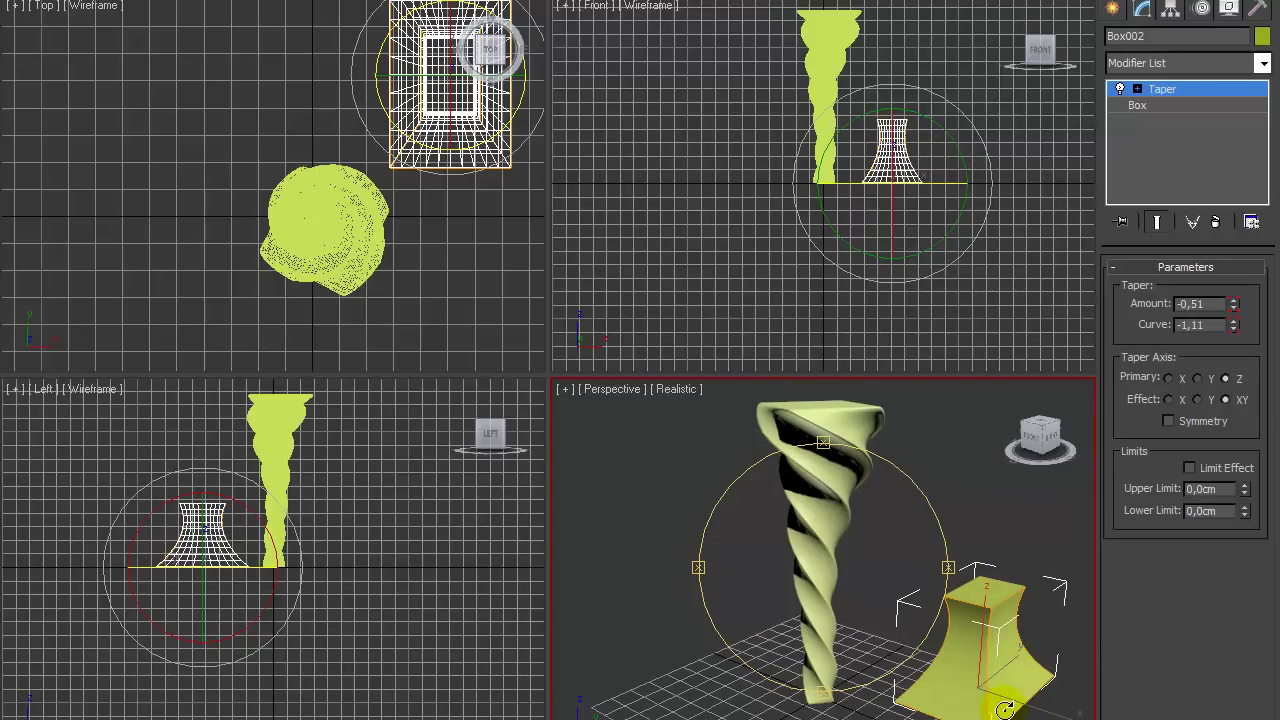